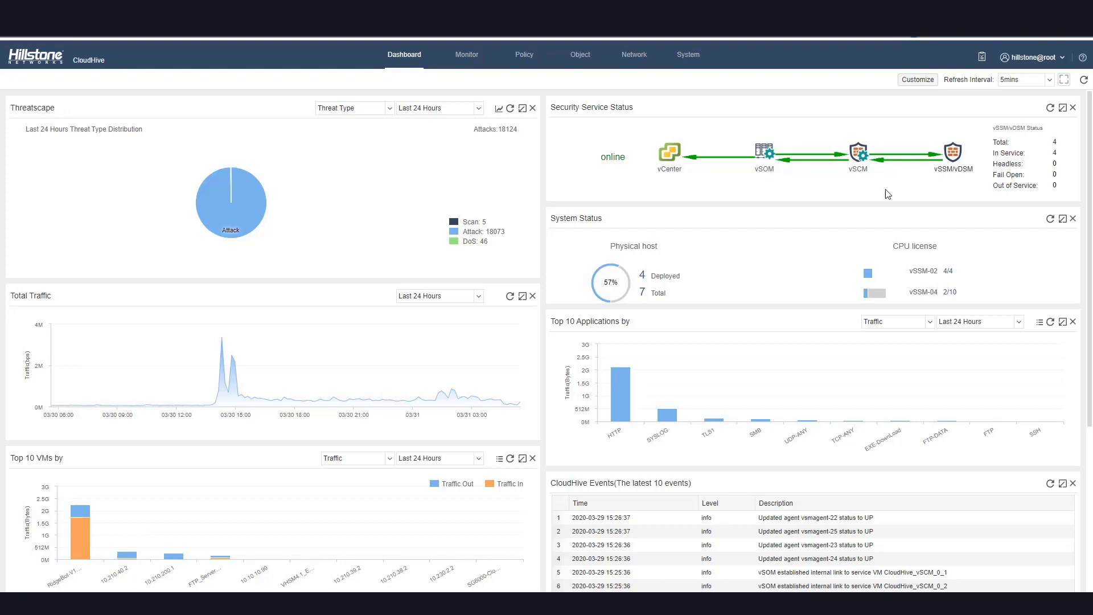
Review the dashboard widgets for security service status, system status, traffic and top VMs.
{"action": "scroll", "coordinate": [721, 255], "scroll_direction": "down", "scroll_amount": 1}
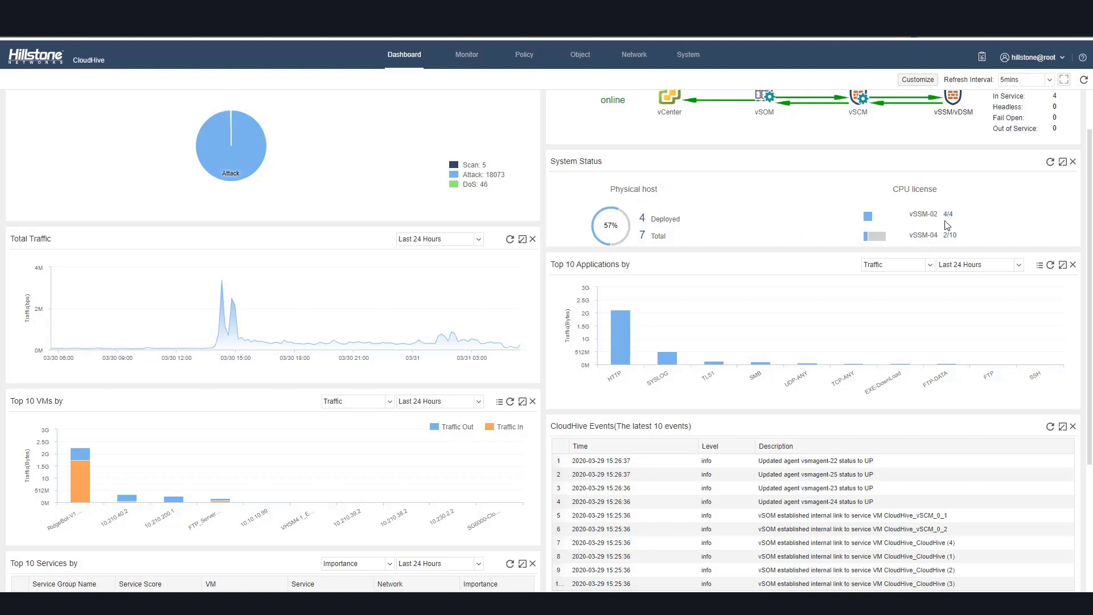
{"action": "mouse_move", "coordinate": [902, 211]}
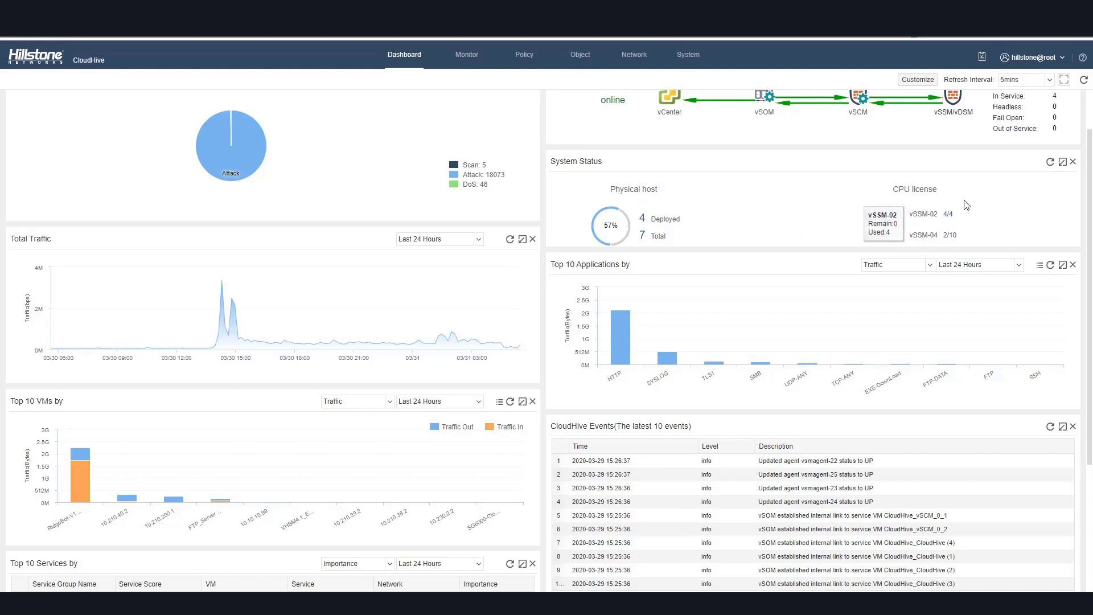
{"action": "mouse_move", "coordinate": [470, 317]}
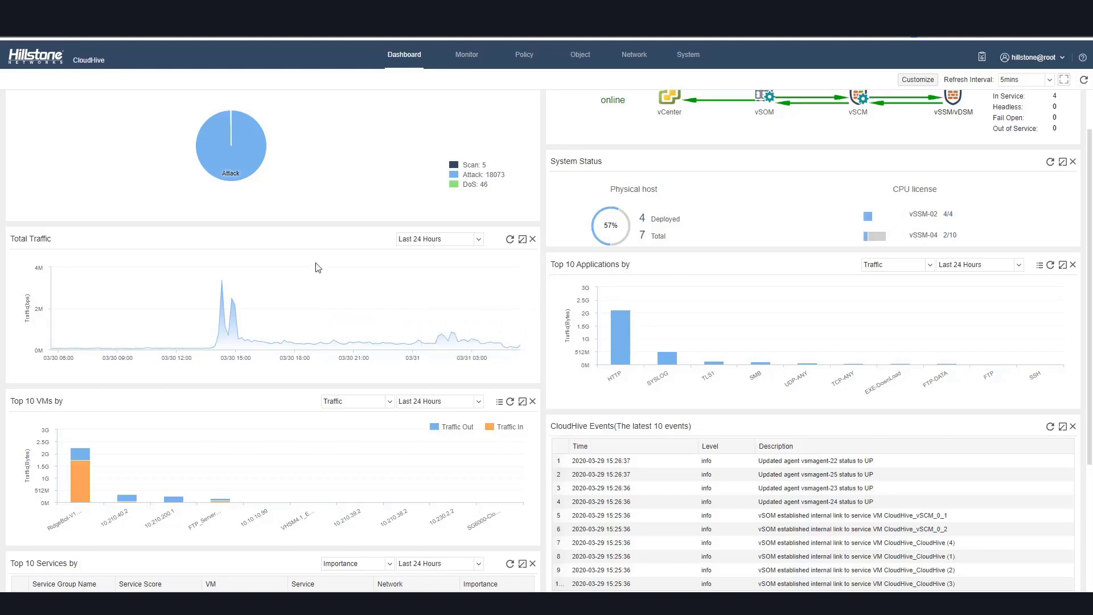
{"action": "scroll", "coordinate": [317, 267], "scroll_direction": "down", "scroll_amount": 1}
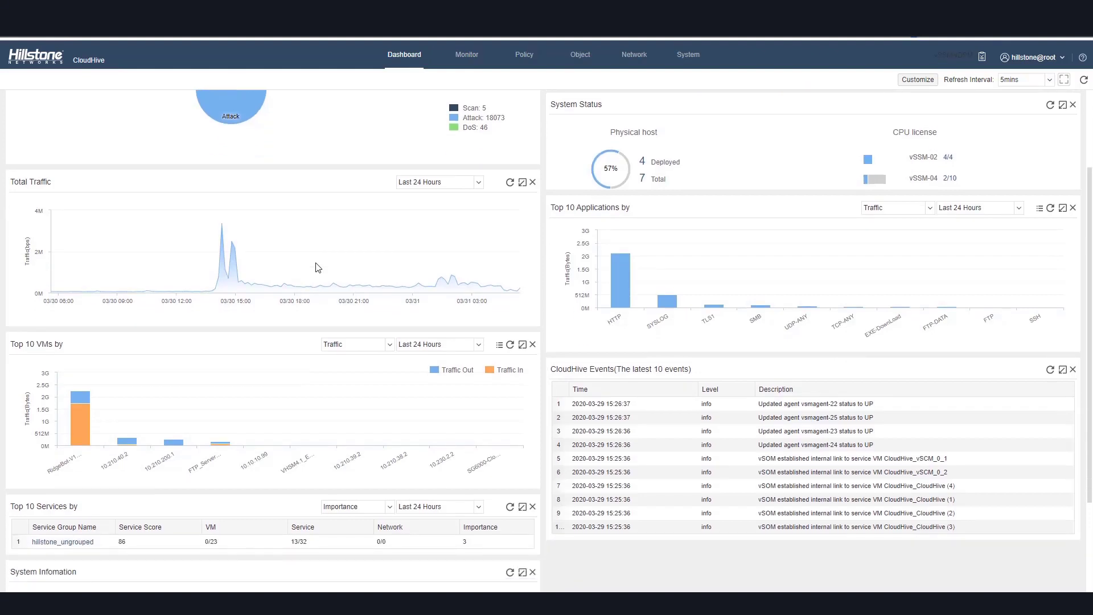
{"action": "scroll", "coordinate": [318, 267], "scroll_direction": "up", "scroll_amount": 1}
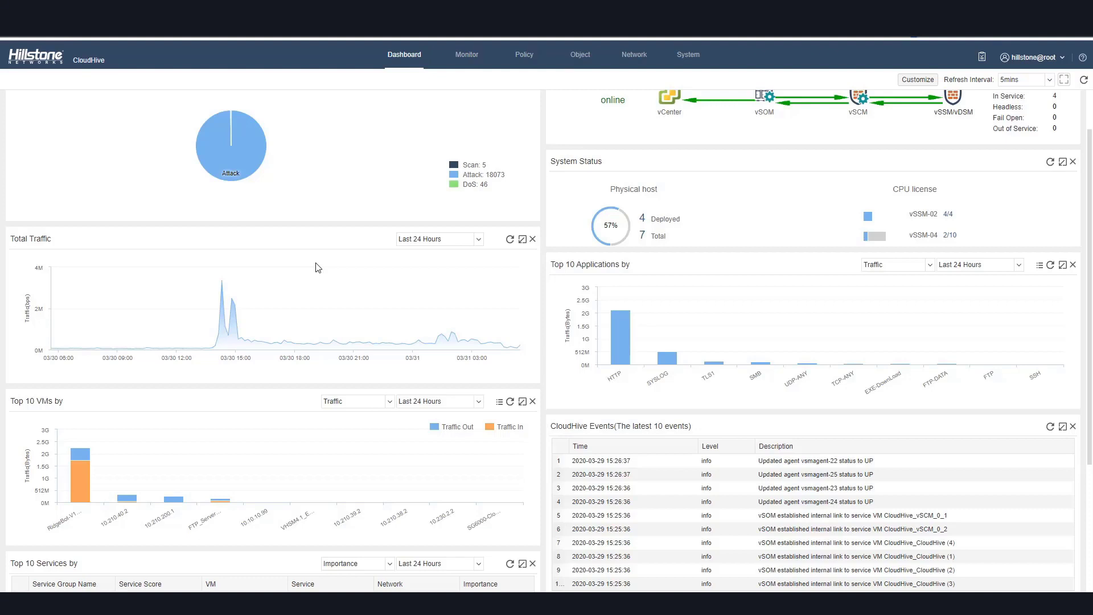
{"action": "scroll", "coordinate": [318, 268], "scroll_direction": "down", "scroll_amount": 1}
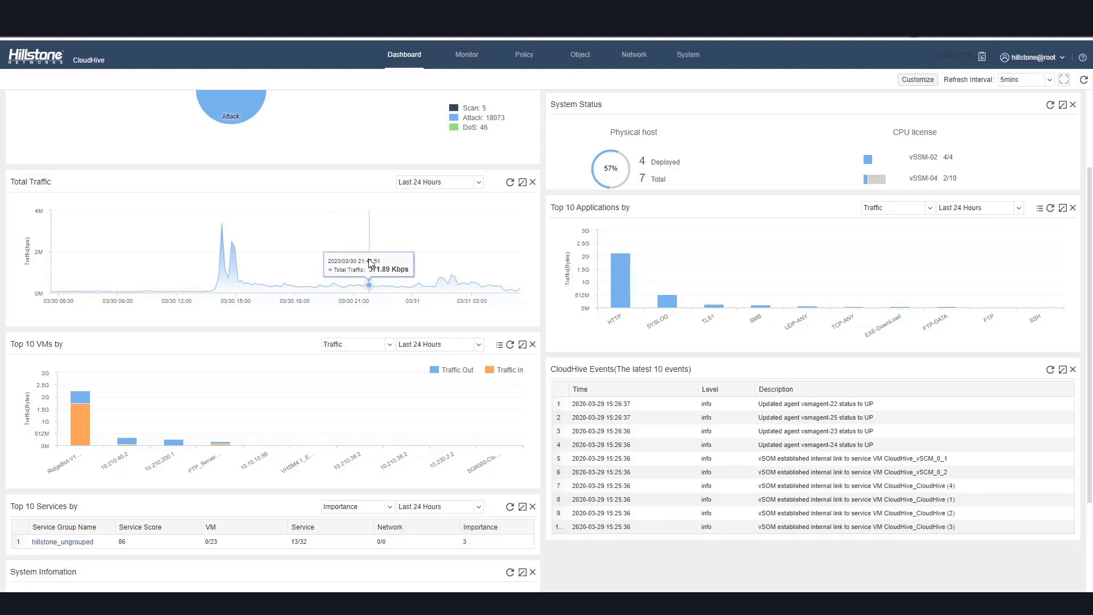
Open the VM Center virtual machine list and expand the first VM's interface details.
{"action": "left_click", "coordinate": [588, 60]}
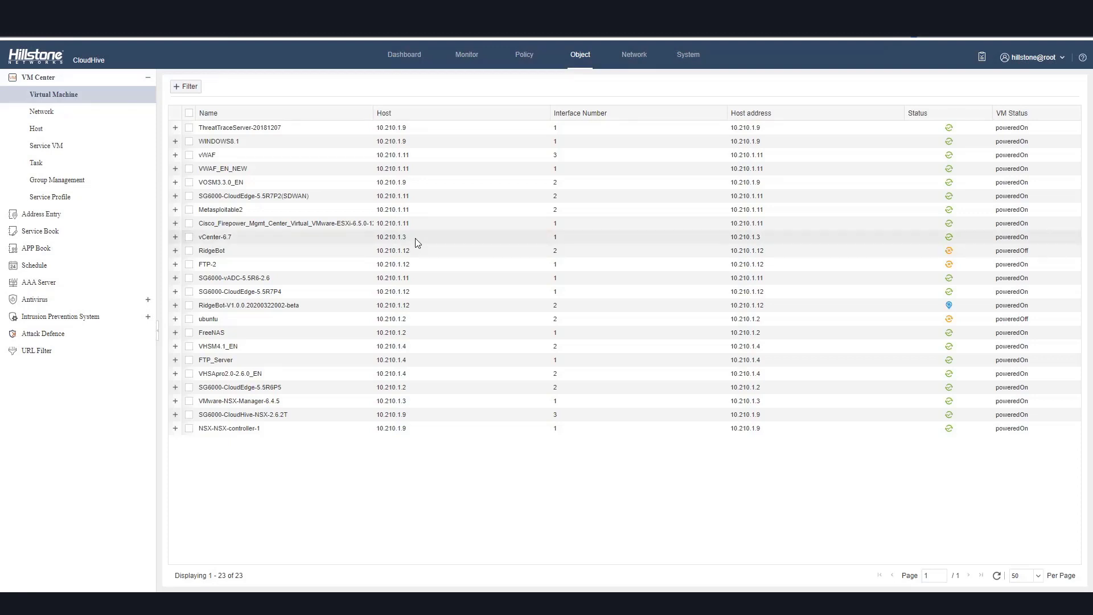
{"action": "left_click", "coordinate": [175, 129]}
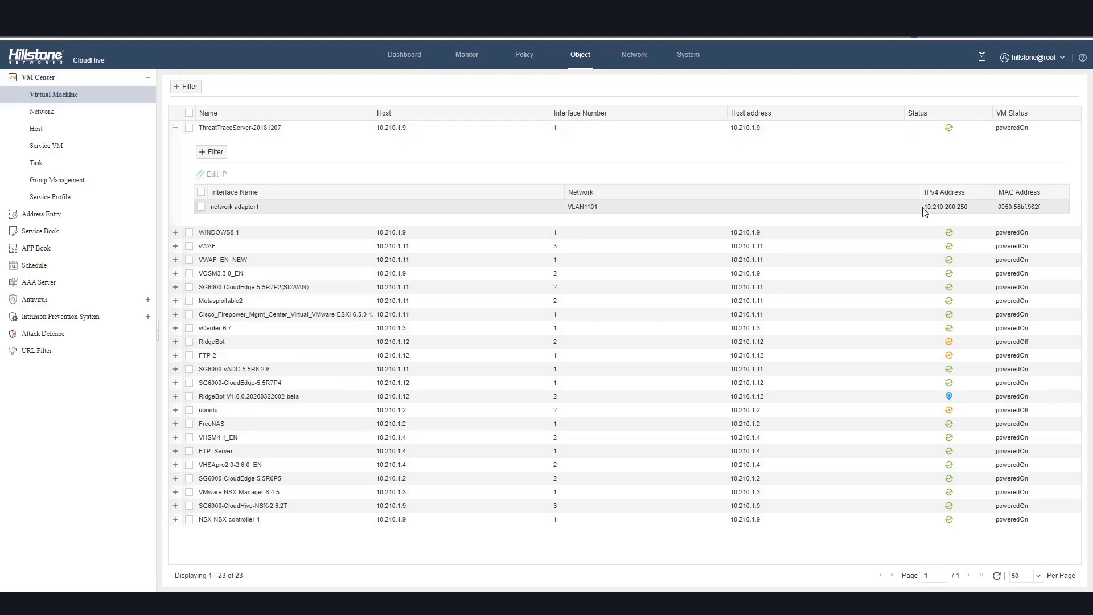
Browse the VM Center network, host, service VM and group management pages, expanding the Ungrouped group.
{"action": "left_click", "coordinate": [42, 111]}
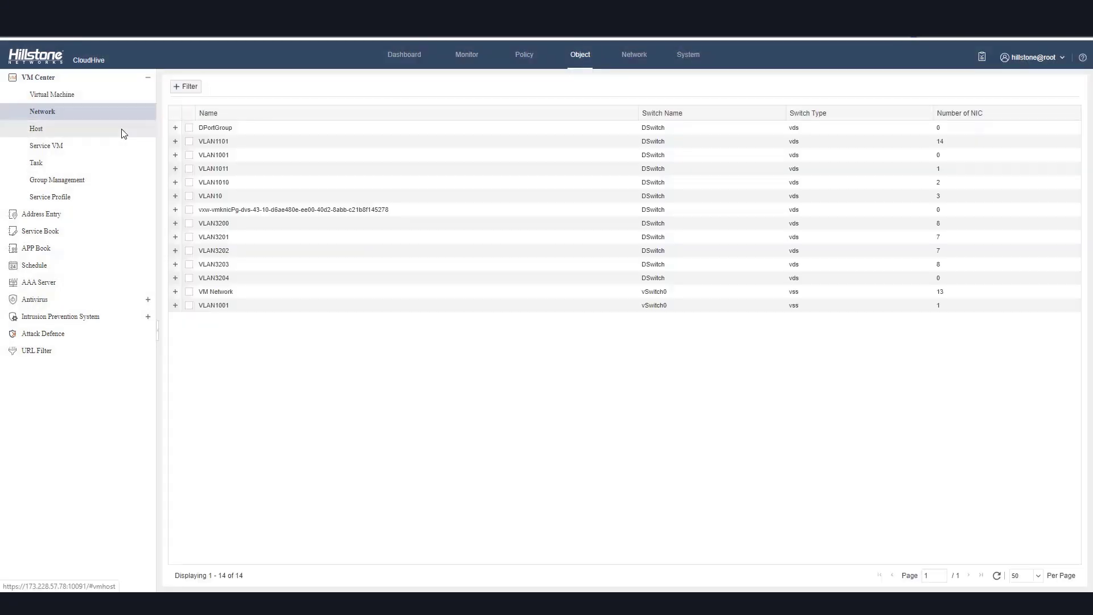
{"action": "left_click", "coordinate": [59, 135]}
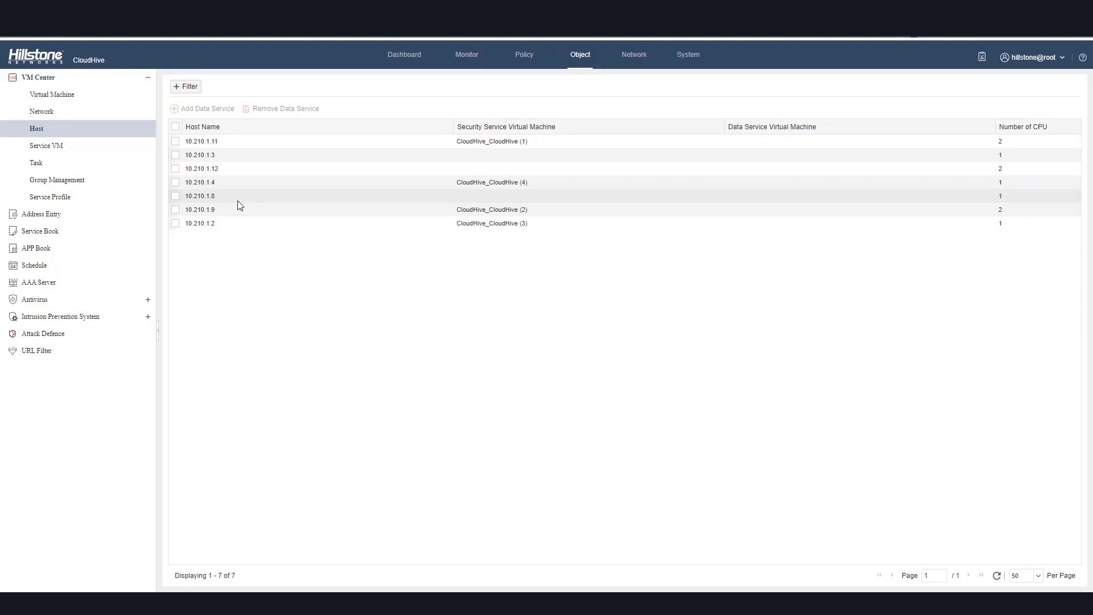
{"action": "left_click", "coordinate": [86, 147]}
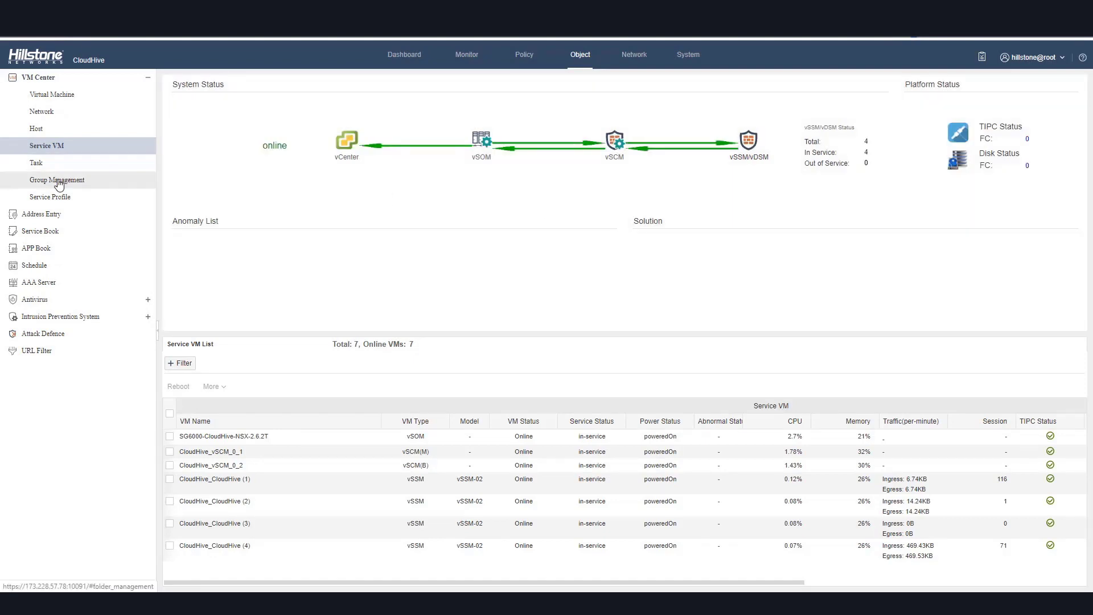
{"action": "left_click", "coordinate": [59, 181]}
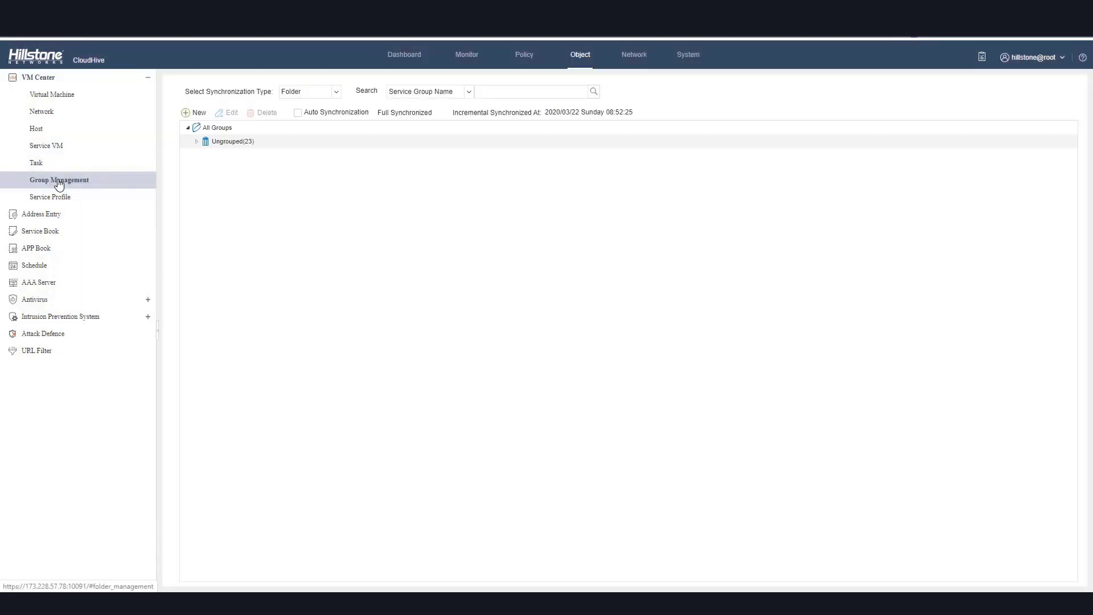
{"action": "left_click", "coordinate": [197, 141]}
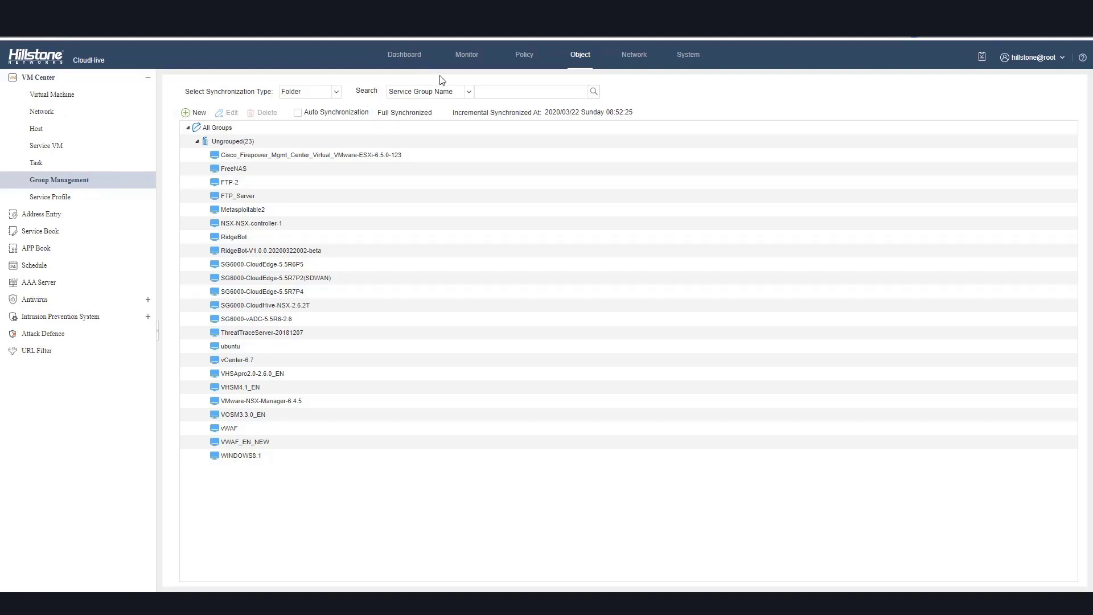
Inspect the Insight topology's link between External Network and VLAN10, reviewing its application, threat and traffic details.
{"action": "left_click", "coordinate": [462, 57]}
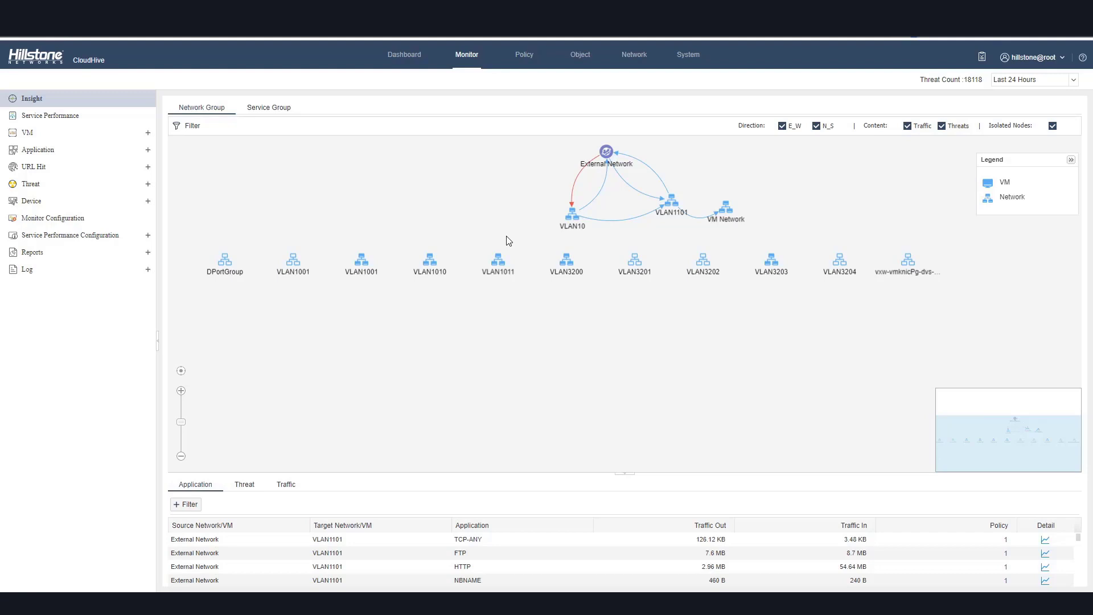
{"action": "left_click", "coordinate": [581, 177]}
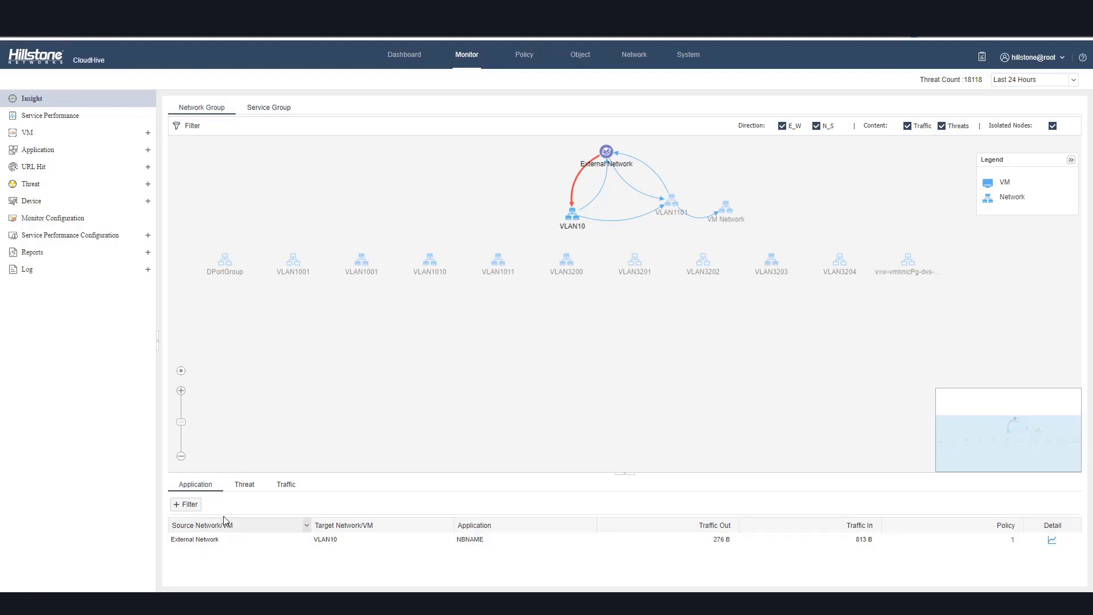
{"action": "left_click", "coordinate": [245, 492]}
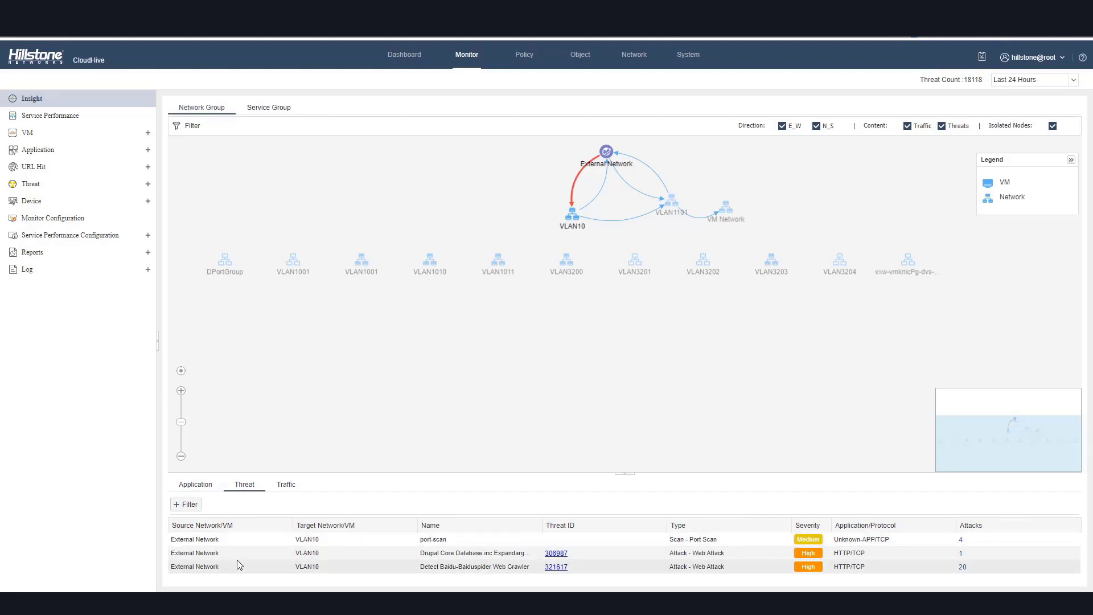
{"action": "left_click", "coordinate": [286, 486]}
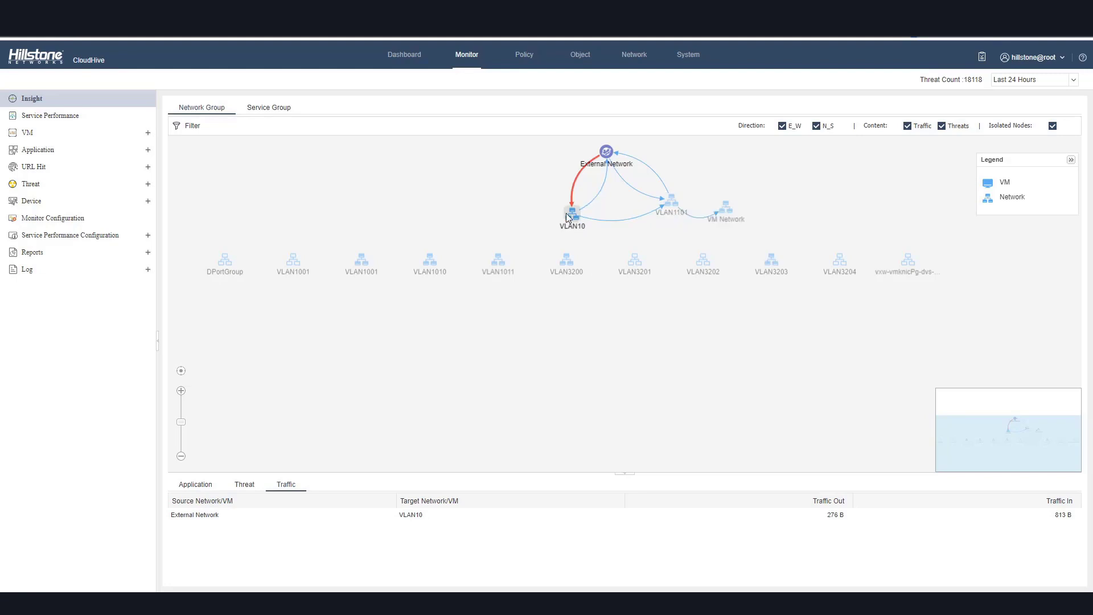
{"action": "left_click", "coordinate": [570, 219]}
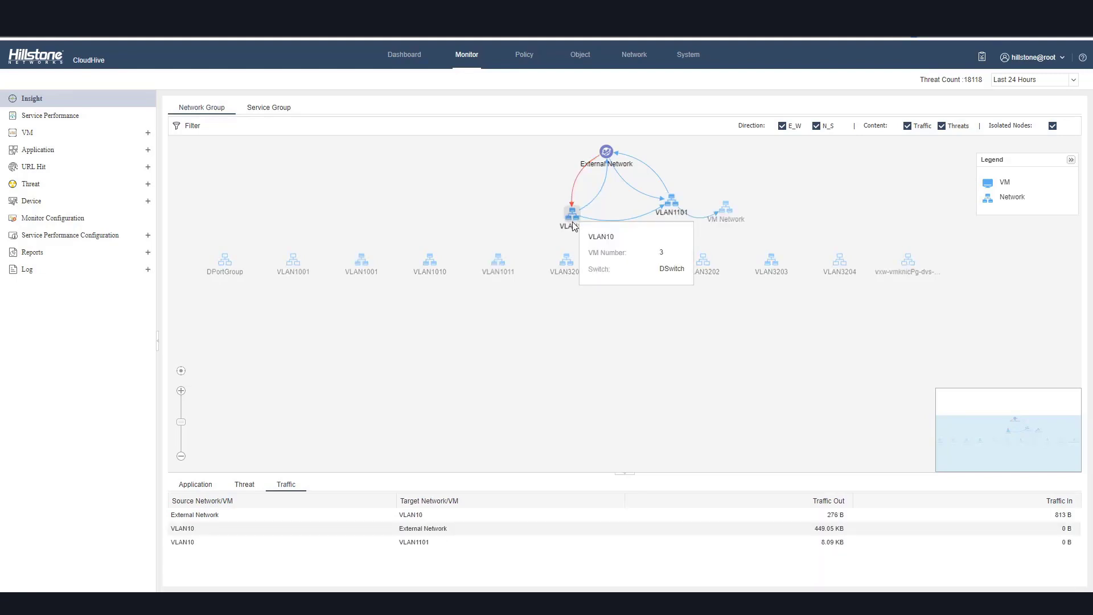
Expand the VLAN1101 and VLAN10 network groups in the Insight topology and view the threats between their VMs.
{"action": "double_click", "coordinate": [672, 205]}
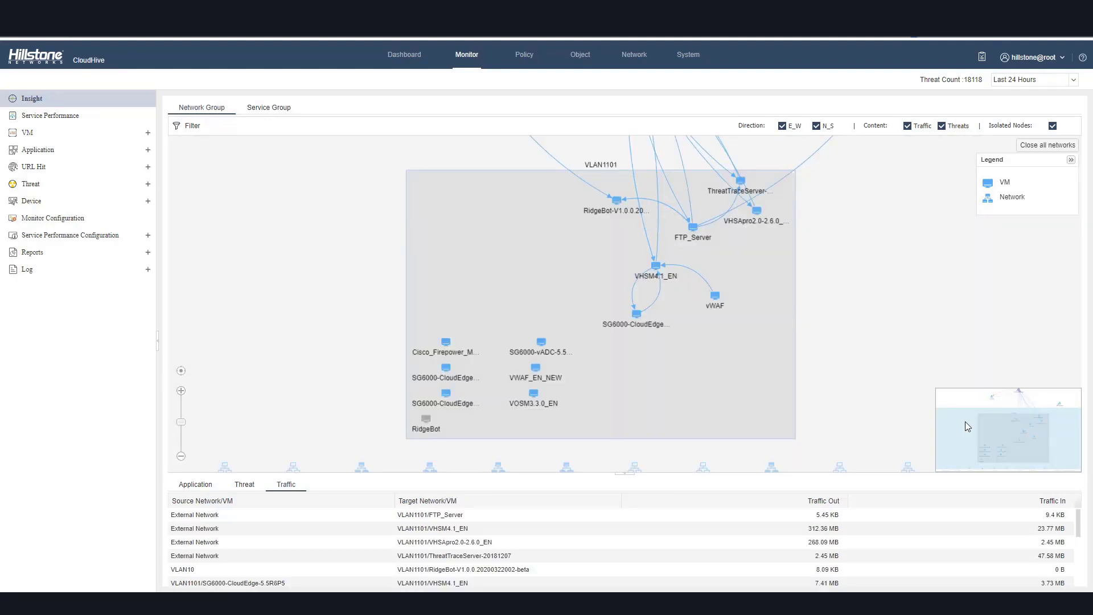
{"action": "left_click_drag", "start_coordinate": [966, 421], "coordinate": [1000, 403]}
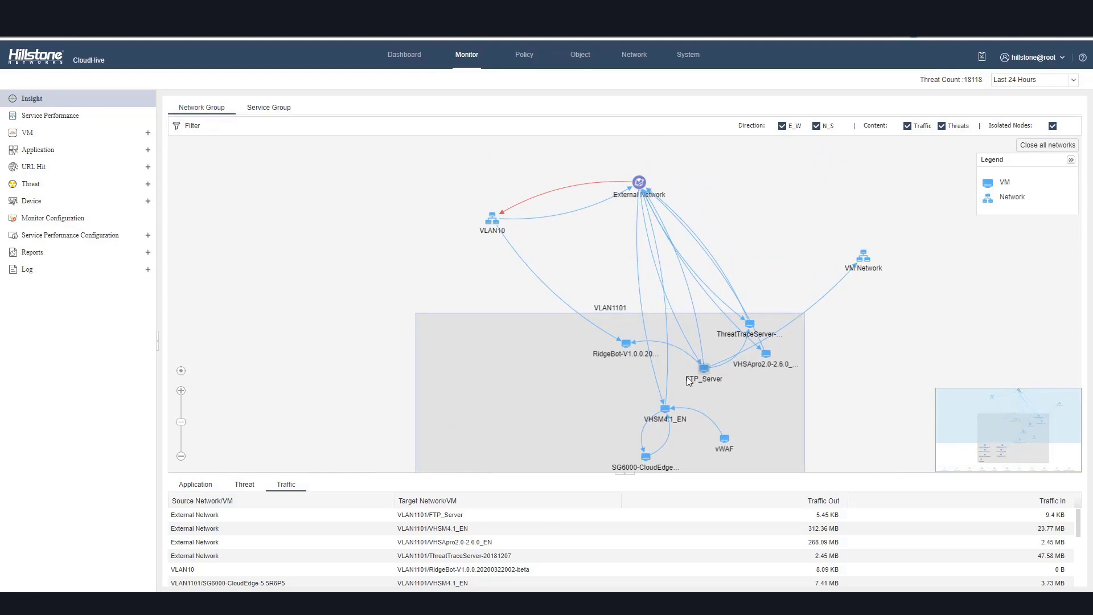
{"action": "left_click_drag", "start_coordinate": [493, 223], "coordinate": [318, 225]}
{"action": "double_click", "coordinate": [318, 225]}
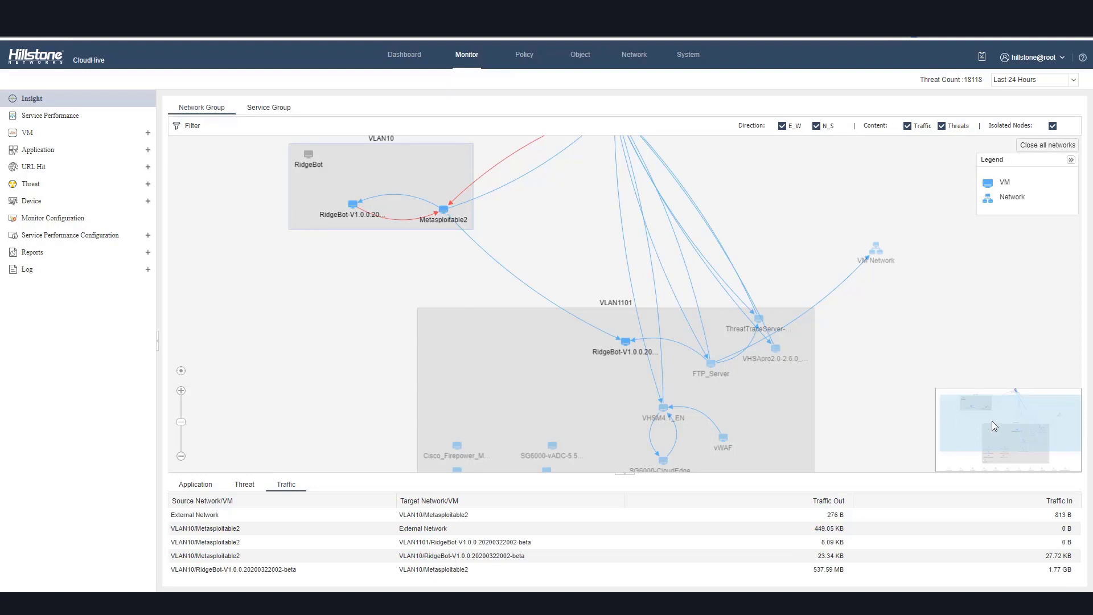
{"action": "left_click_drag", "start_coordinate": [989, 425], "coordinate": [992, 416]}
{"action": "left_click", "coordinate": [244, 484]}
Open the Threat log and scroll through its entries and log details.
{"action": "left_click", "coordinate": [29, 270]}
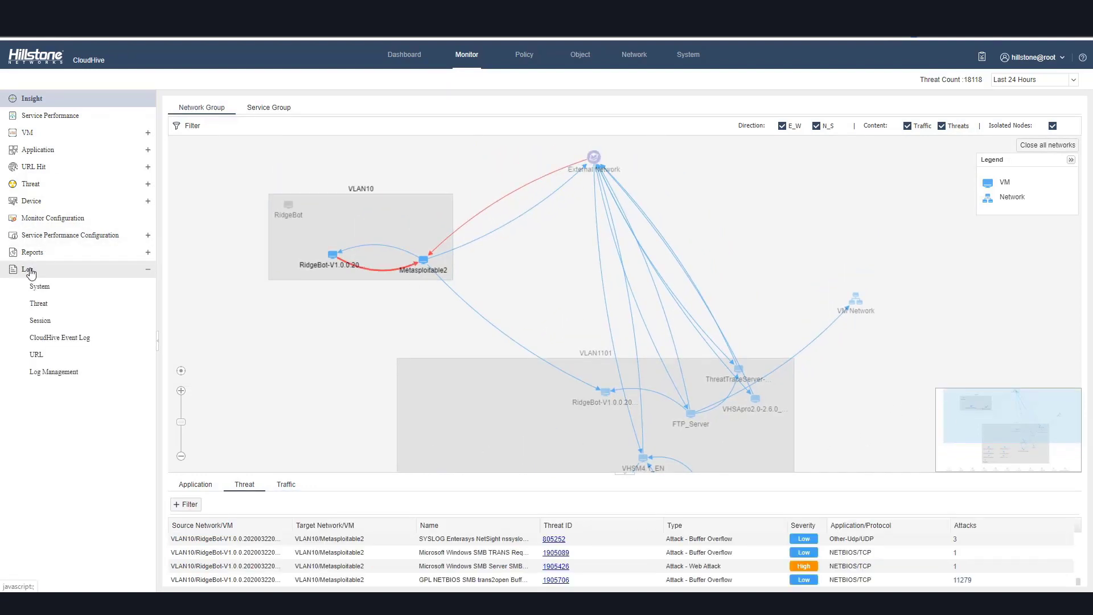
{"action": "left_click", "coordinate": [40, 305]}
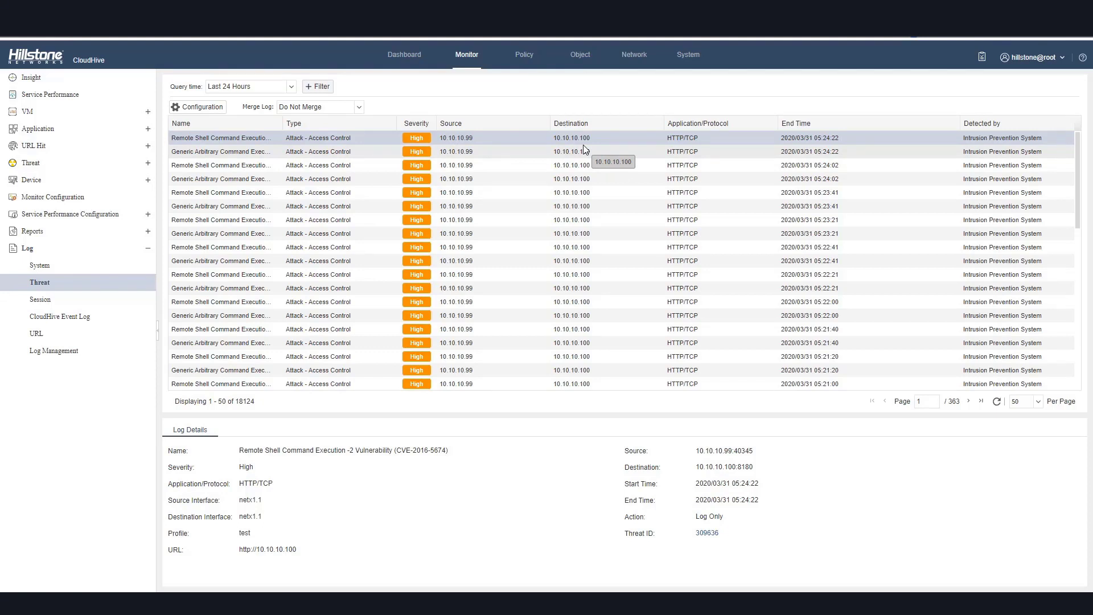
{"action": "scroll", "coordinate": [584, 149], "scroll_direction": "down", "scroll_amount": 3}
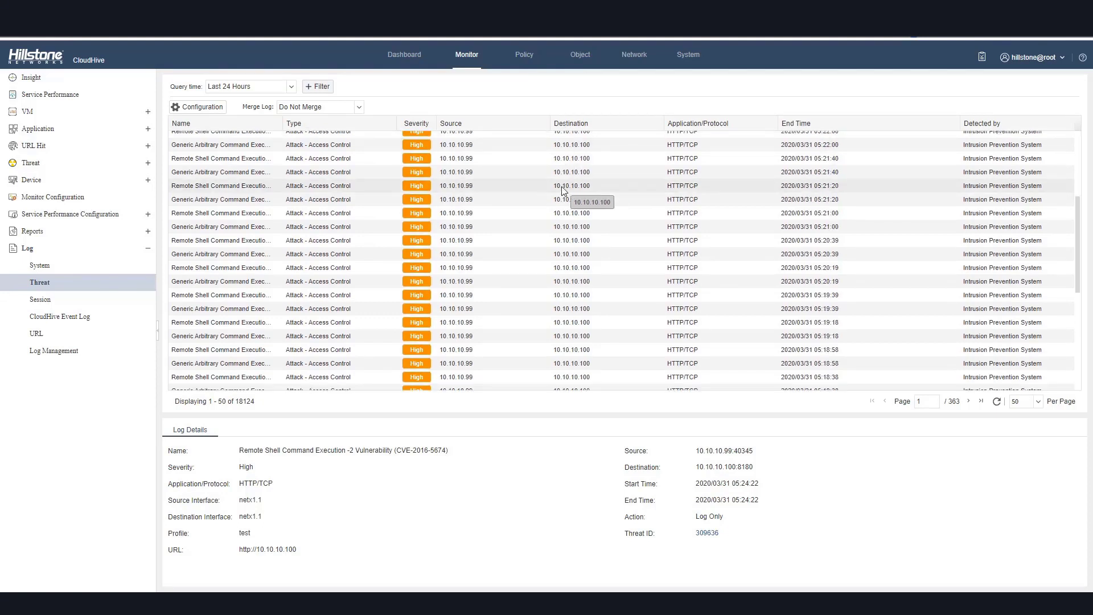
{"action": "scroll", "coordinate": [561, 192], "scroll_direction": "up", "scroll_amount": 2}
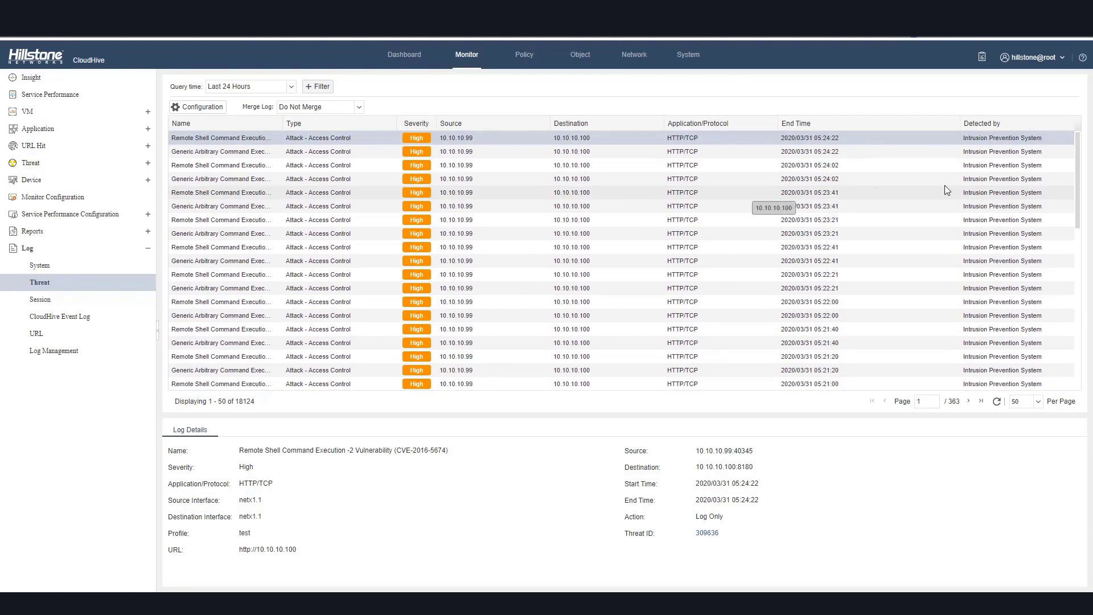
{"action": "scroll", "coordinate": [985, 204], "scroll_direction": "down", "scroll_amount": 10}
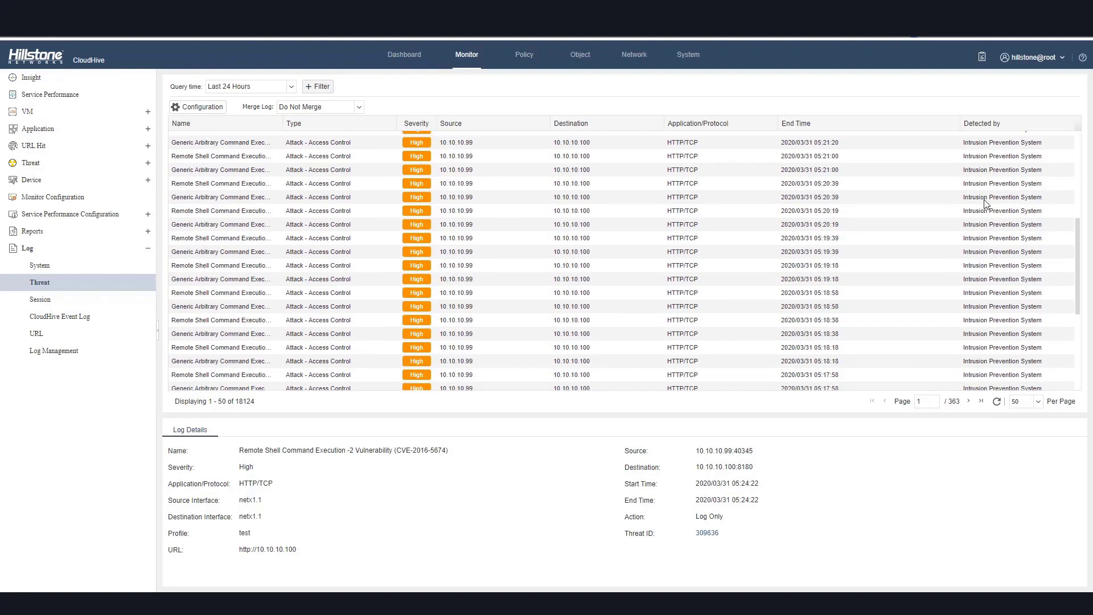
{"action": "scroll", "coordinate": [986, 202], "scroll_direction": "up", "scroll_amount": 10}
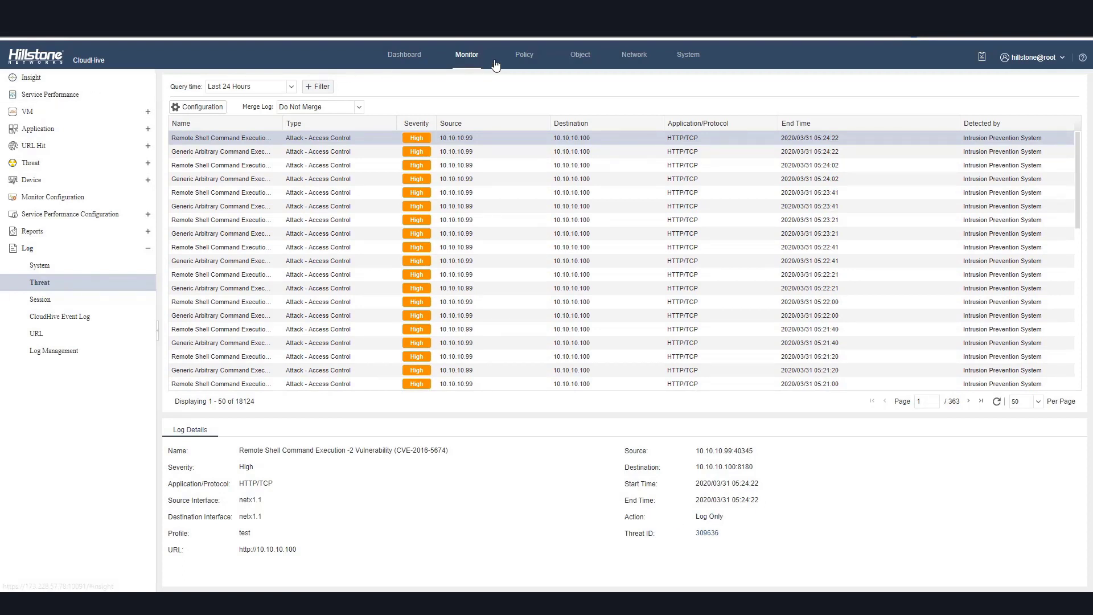
Open security policy 1's configuration, review its Protection tab's IPS profile options, and cancel the dialog.
{"action": "left_click", "coordinate": [522, 54]}
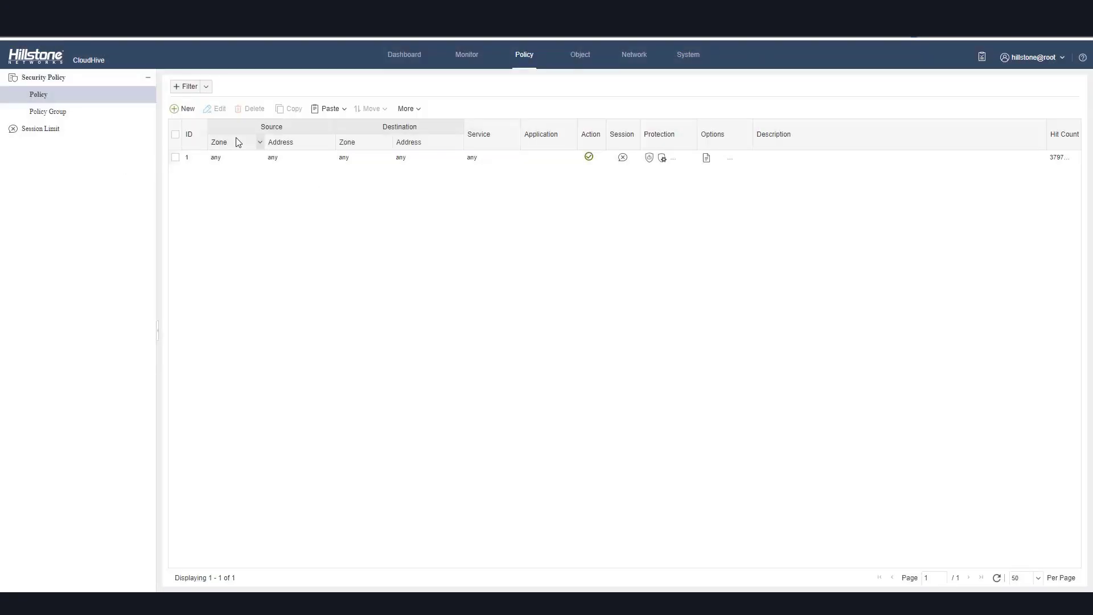
{"action": "left_click", "coordinate": [193, 162]}
{"action": "left_click", "coordinate": [212, 112]}
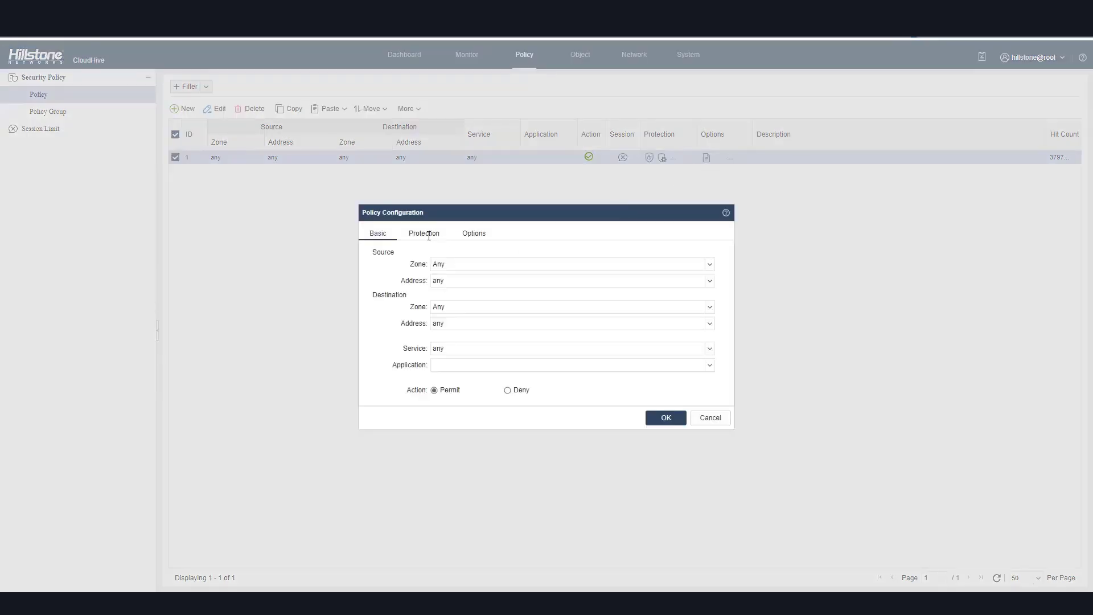
{"action": "left_click", "coordinate": [429, 235]}
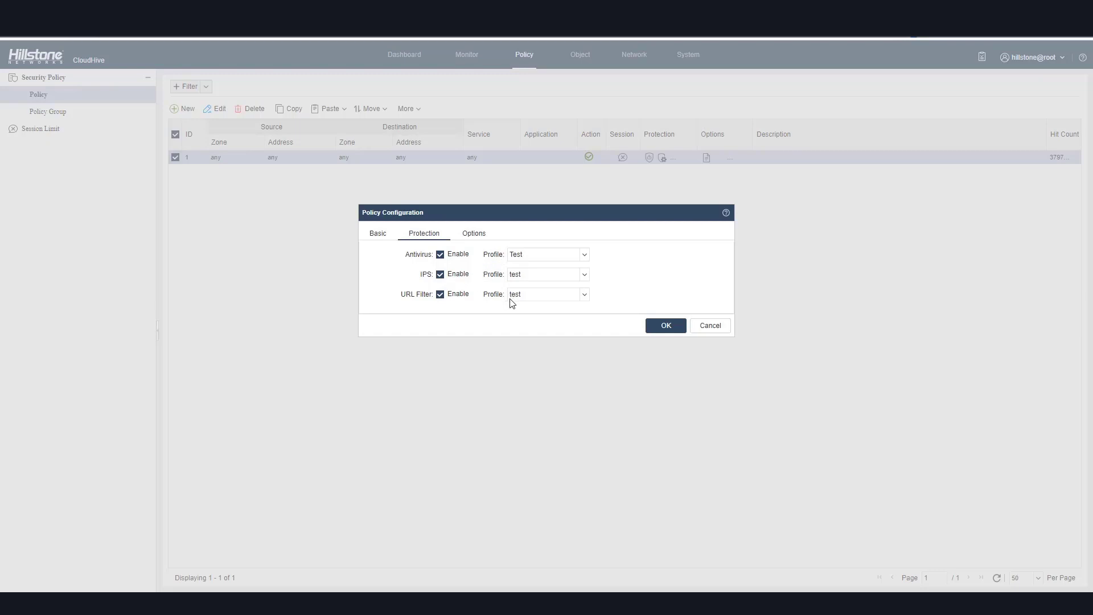
{"action": "left_click", "coordinate": [585, 276]}
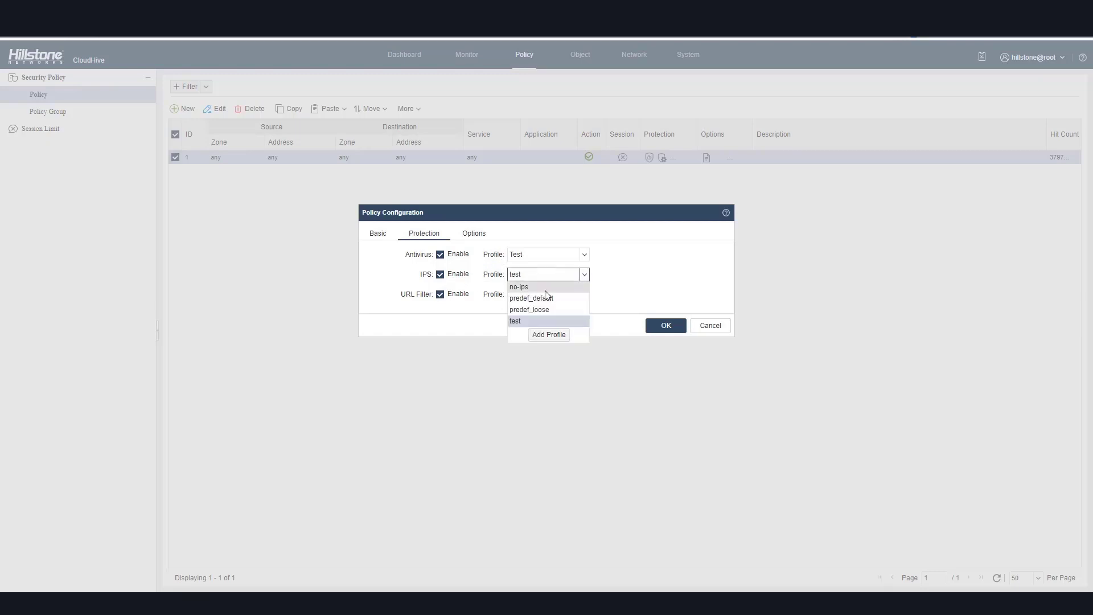
{"action": "left_click", "coordinate": [691, 296]}
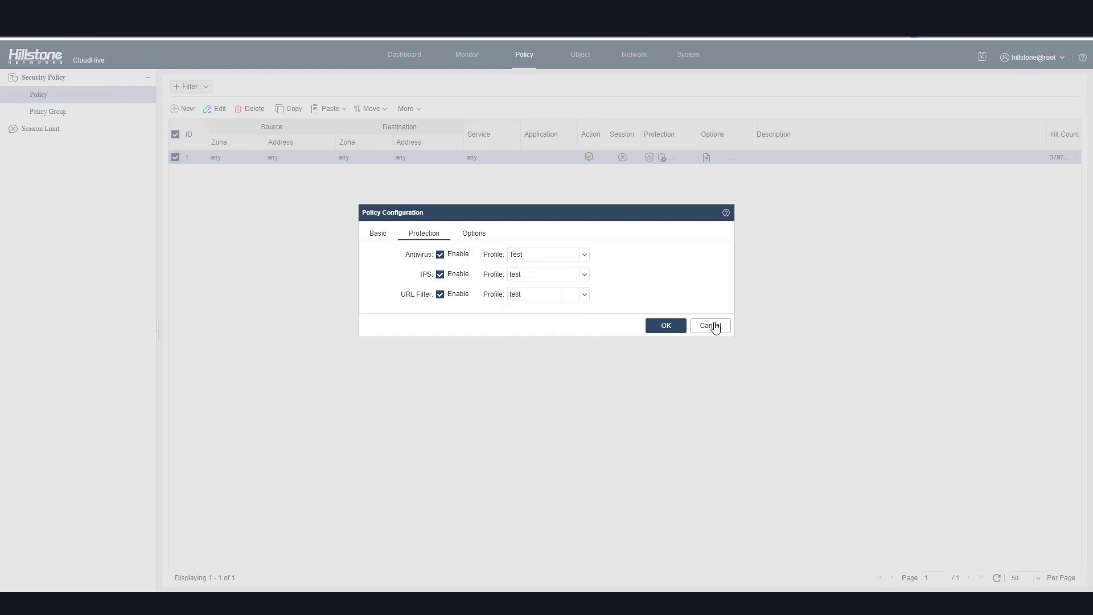
{"action": "left_click", "coordinate": [710, 325]}
Open the Intrusion Prevention System profile list under Object.
{"action": "left_click", "coordinate": [592, 60]}
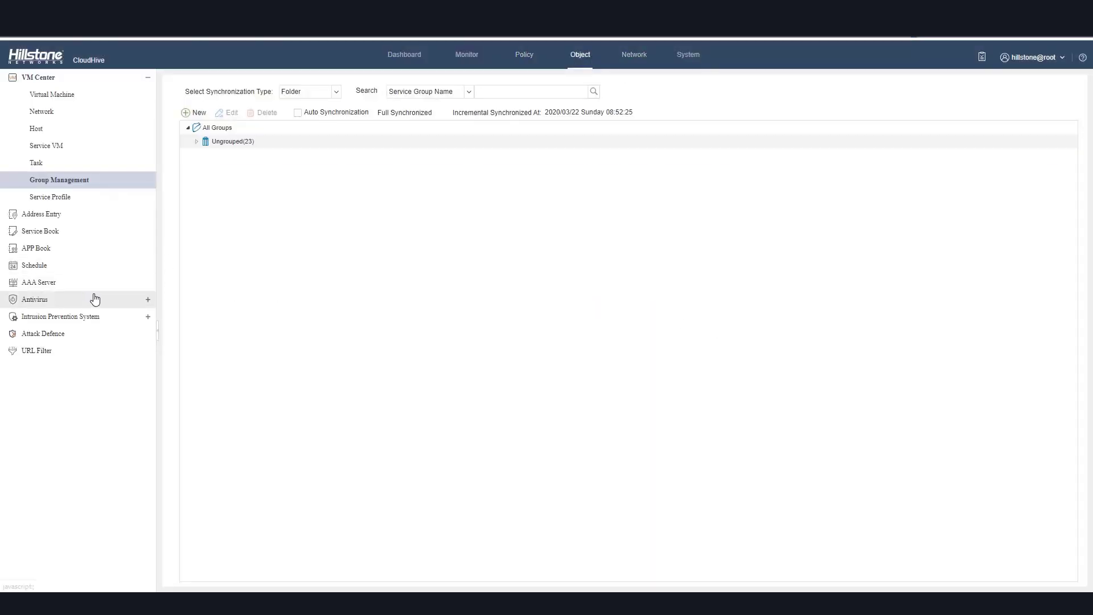
{"action": "left_click", "coordinate": [61, 316]}
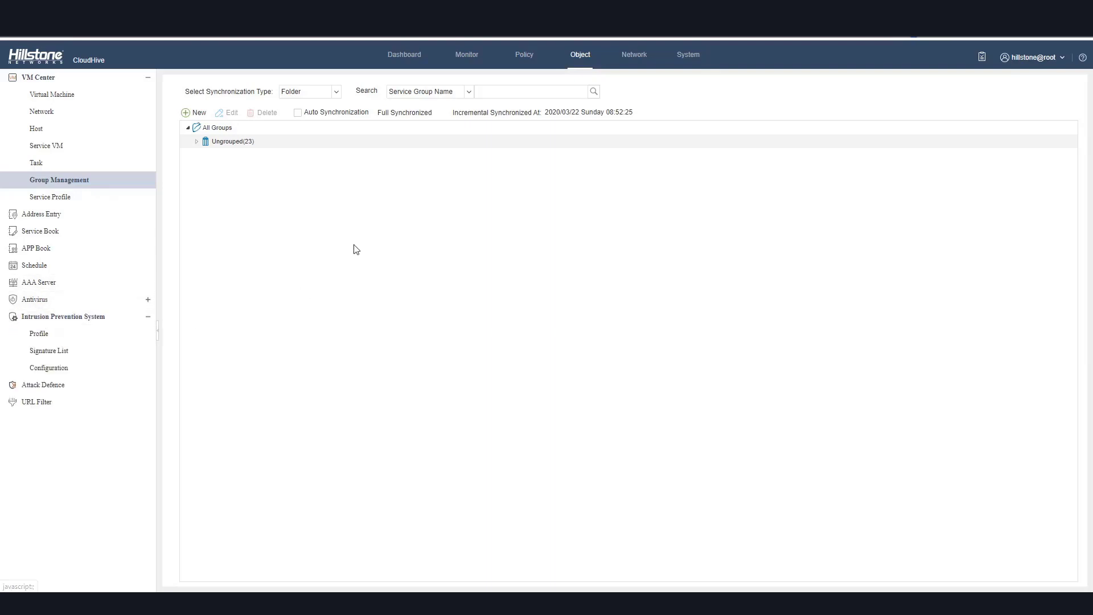
{"action": "left_click", "coordinate": [39, 335]}
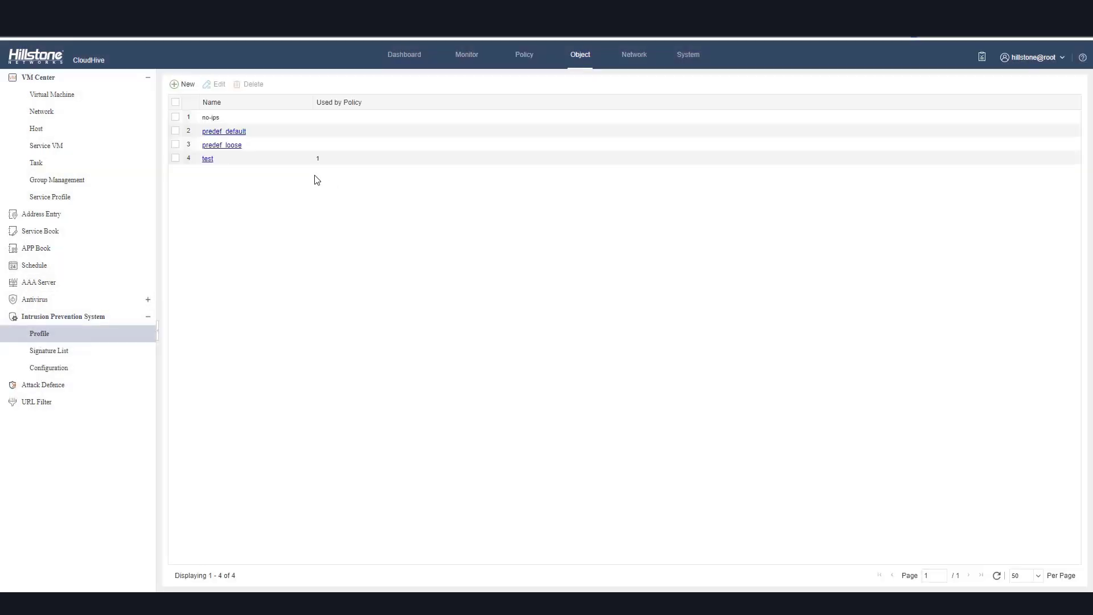
Open the test IPS profile, select its signature rule, and view its HTTP protocol configuration before closing it.
{"action": "left_click", "coordinate": [209, 162]}
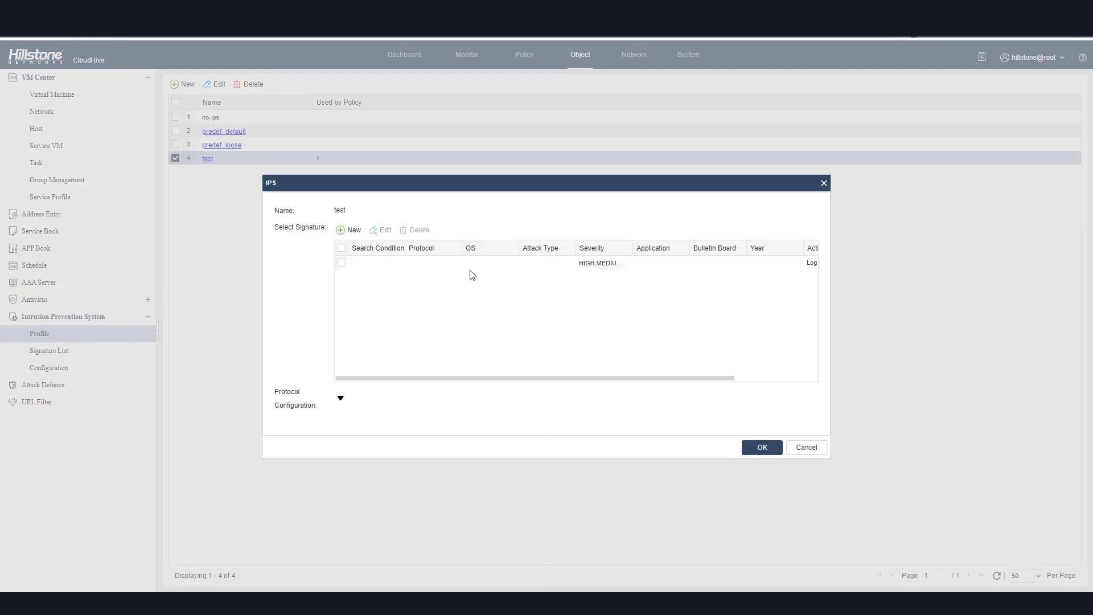
{"action": "left_click", "coordinate": [438, 265]}
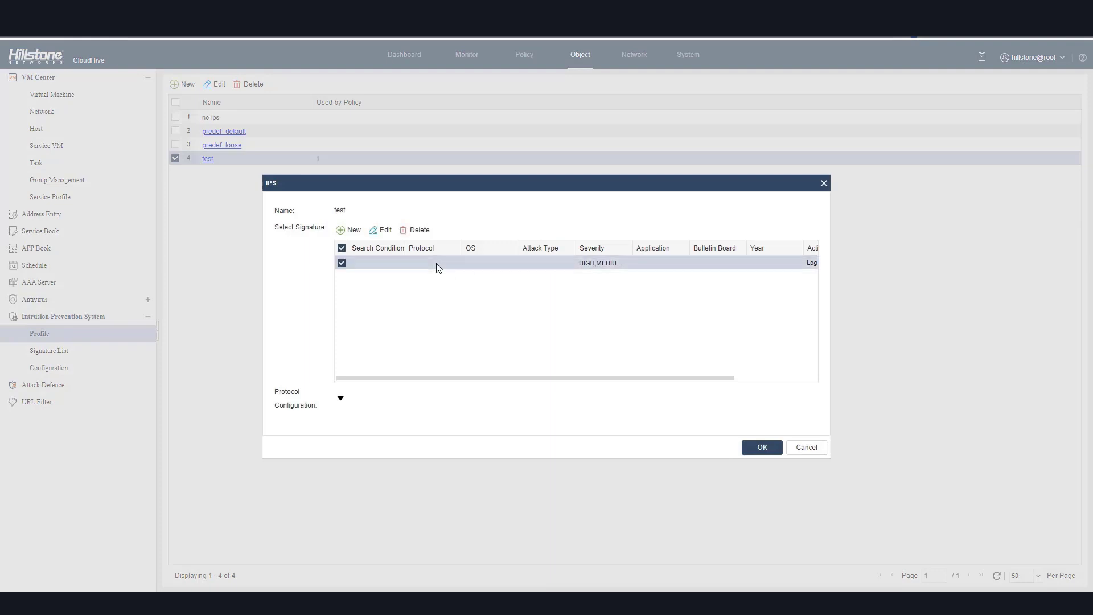
{"action": "left_click", "coordinate": [341, 400]}
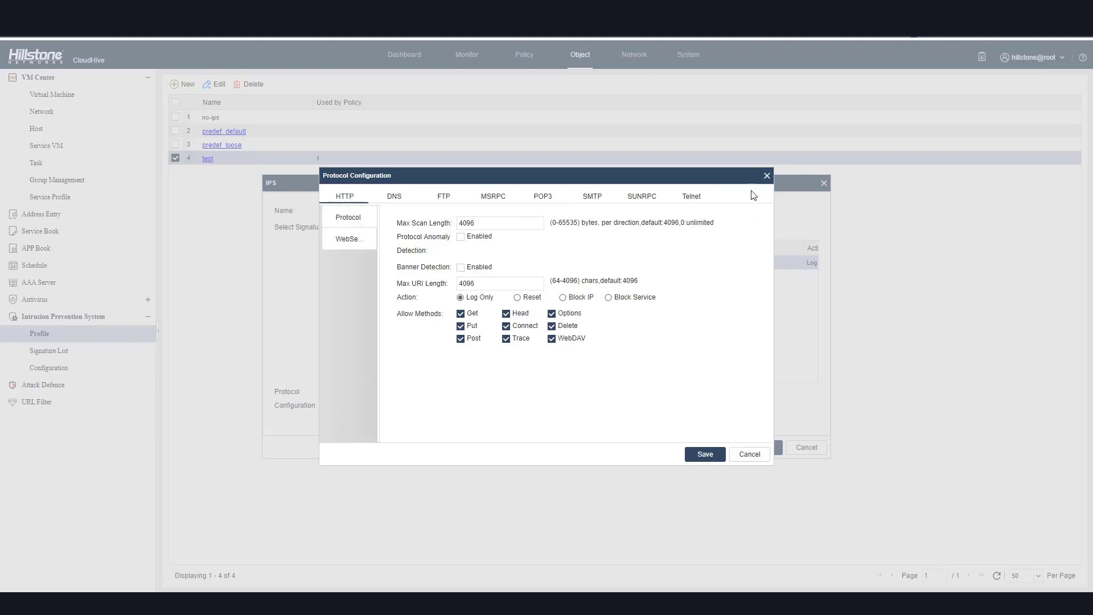
{"action": "key", "text": "Escape"}
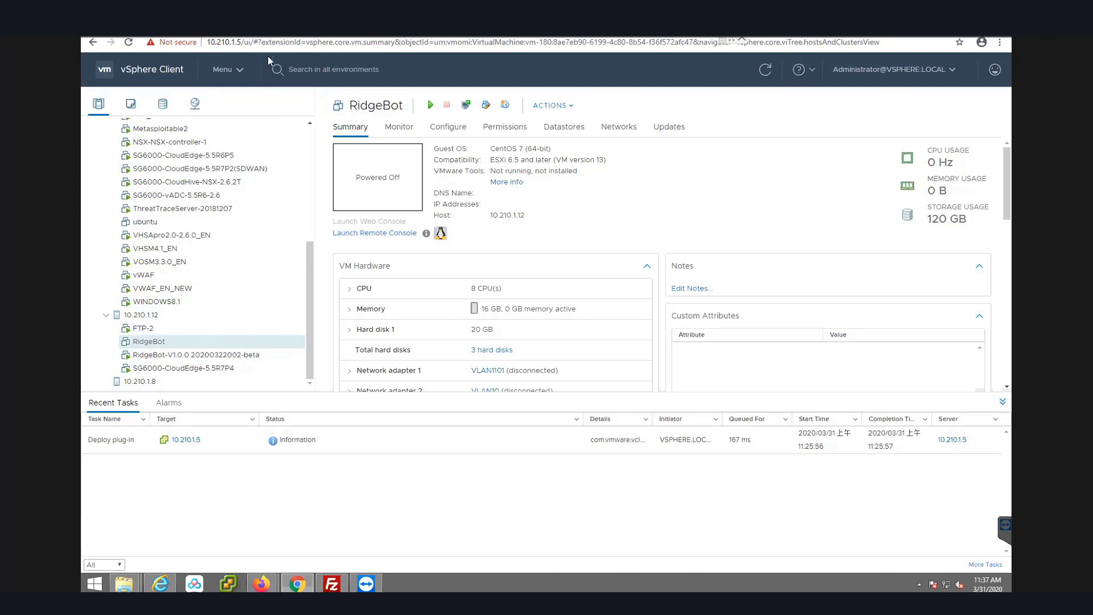
Switch to the RidgeBot task list and export the Beta_Frist task report in PDF format.
{"action": "key", "text": "ctrl+Tab"}
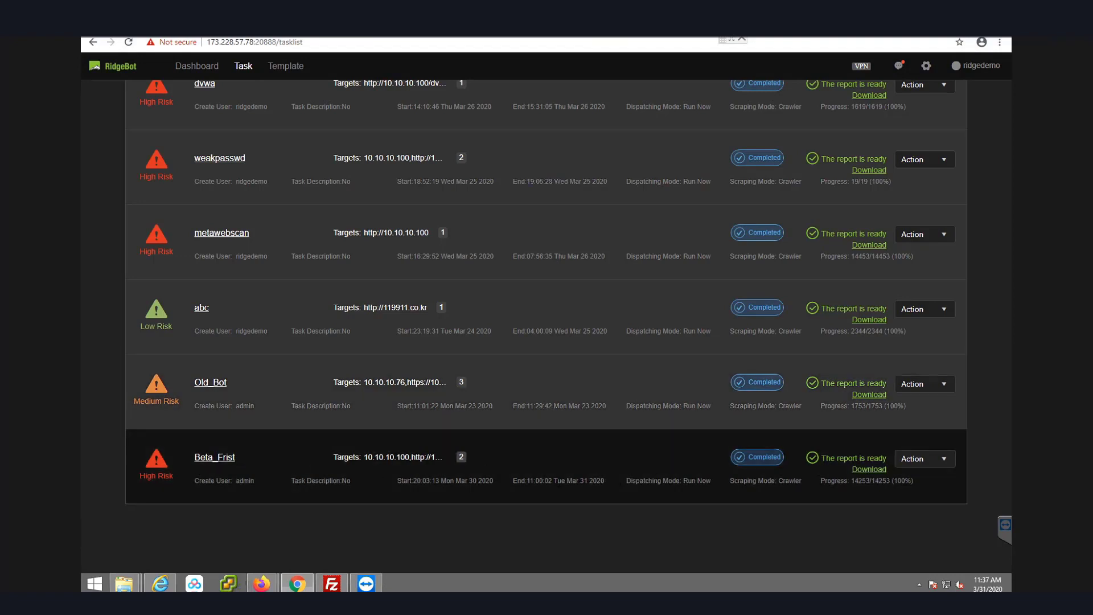
{"action": "left_click", "coordinate": [866, 469]}
{"action": "left_click", "coordinate": [609, 313]}
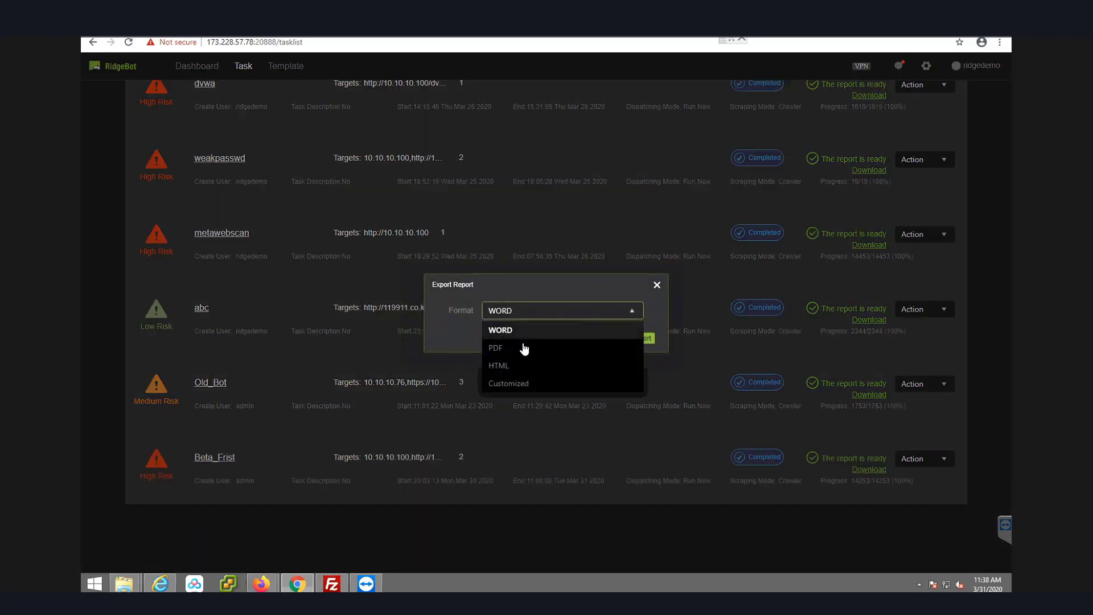
{"action": "left_click", "coordinate": [524, 347]}
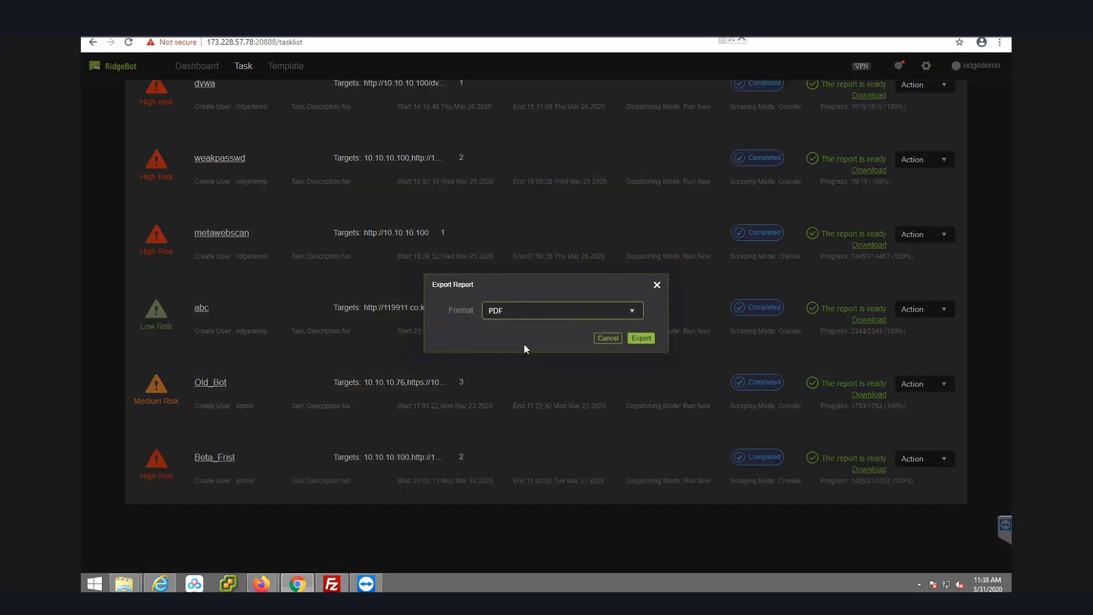
{"action": "left_click", "coordinate": [649, 340]}
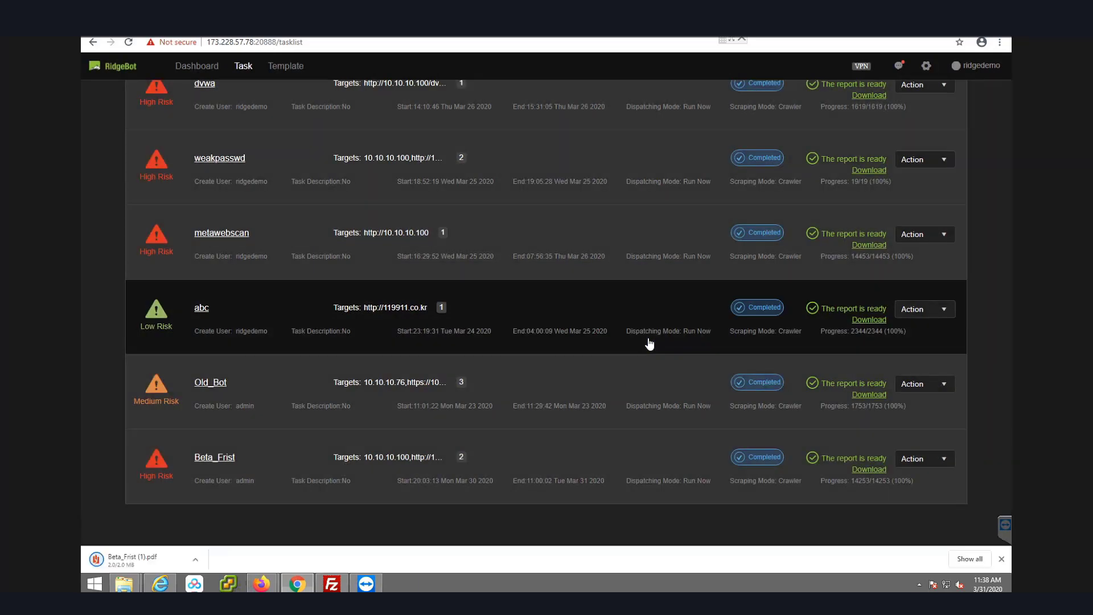
Open the downloaded Beta_Frist PDF report and scroll through its task summary and vulnerability list.
{"action": "left_click", "coordinate": [124, 565]}
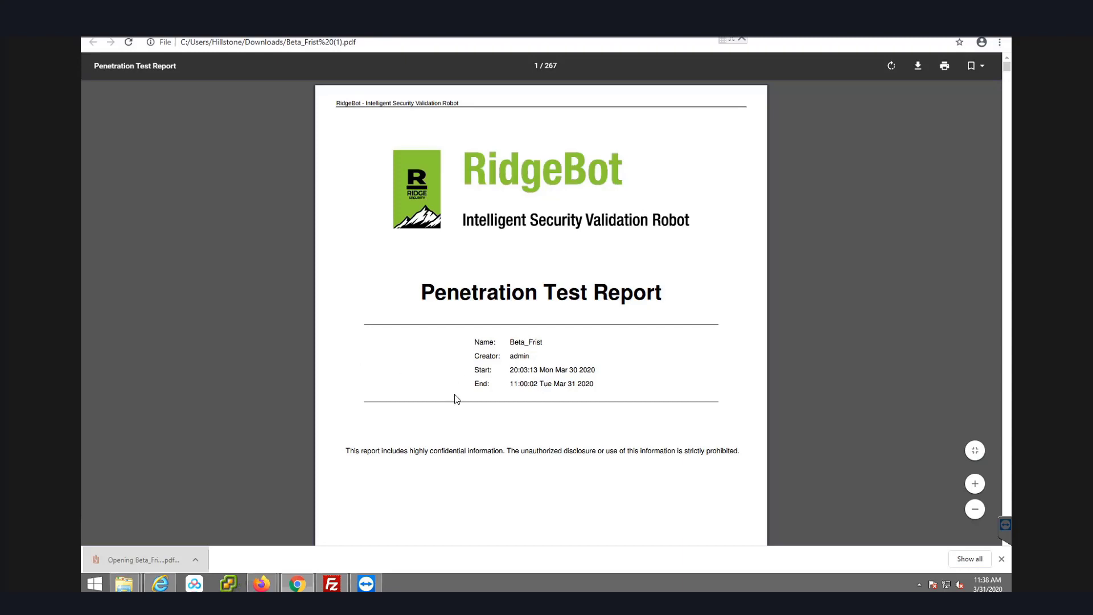
{"action": "scroll", "coordinate": [473, 385], "scroll_direction": "down", "scroll_amount": 1}
{"action": "scroll", "coordinate": [517, 341], "scroll_direction": "down", "scroll_amount": 2}
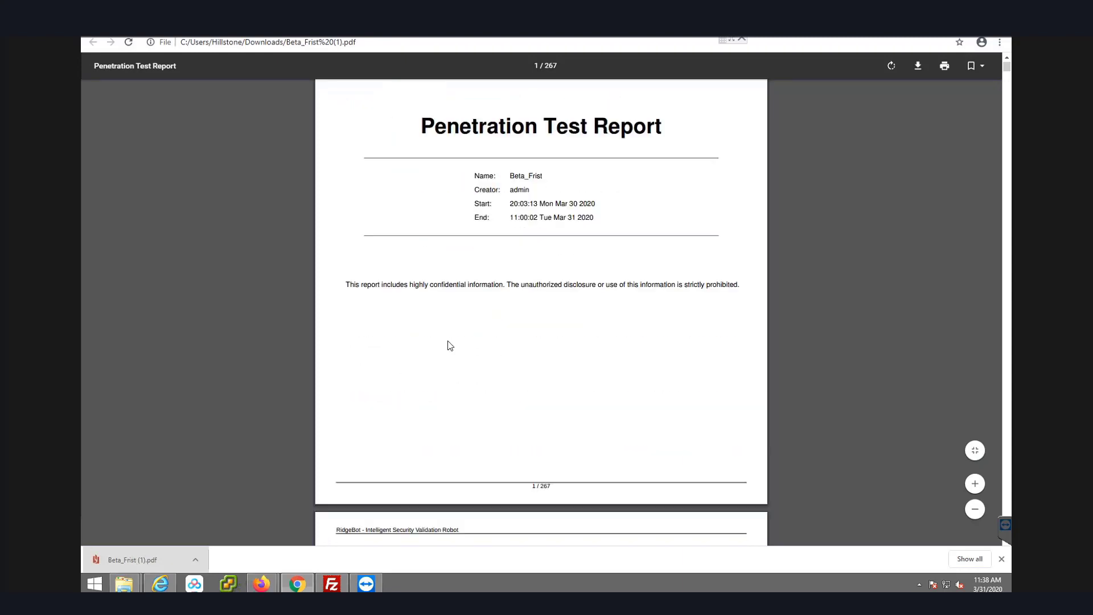
{"action": "scroll", "coordinate": [449, 346], "scroll_direction": "down", "scroll_amount": 6}
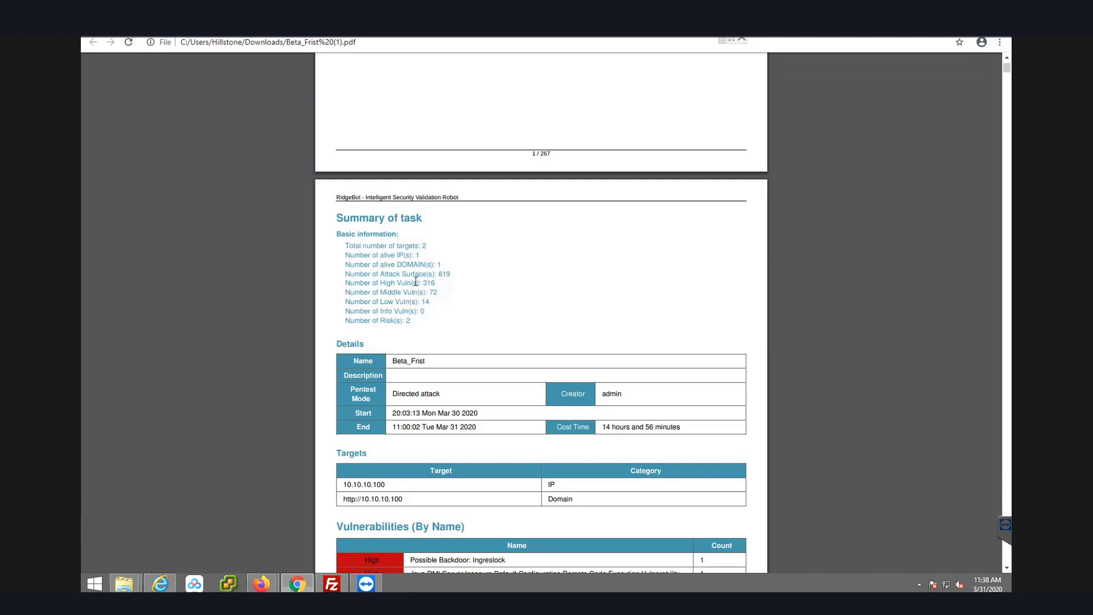
{"action": "scroll", "coordinate": [416, 282], "scroll_direction": "down", "scroll_amount": 9}
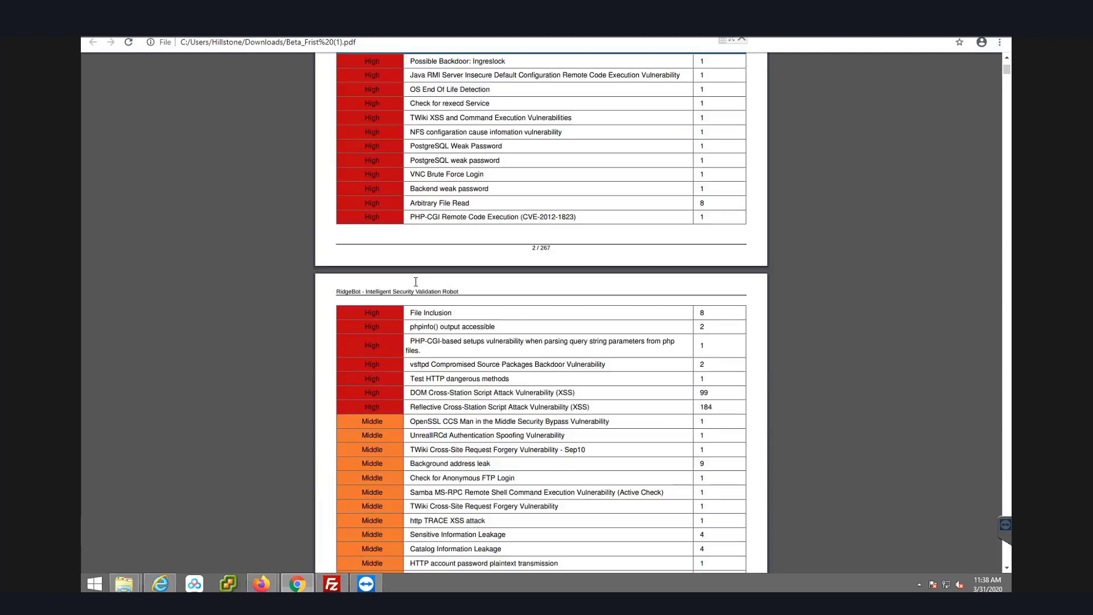
{"action": "scroll", "coordinate": [415, 284], "scroll_direction": "up", "scroll_amount": 16}
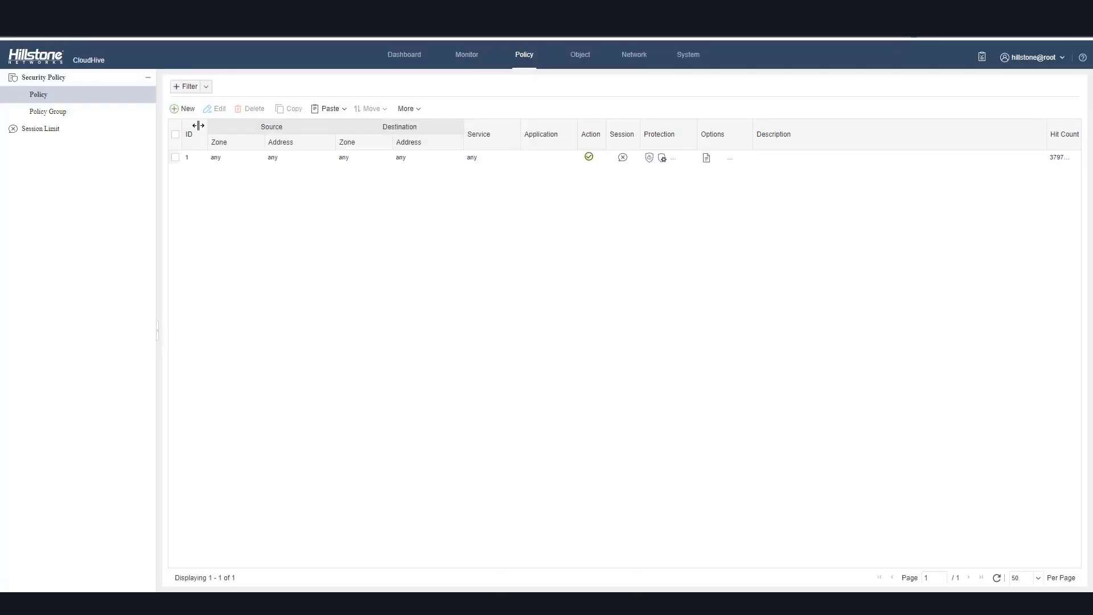
Create a new security policy and set its destination address to Metasploitable2.
{"action": "left_click", "coordinate": [188, 111]}
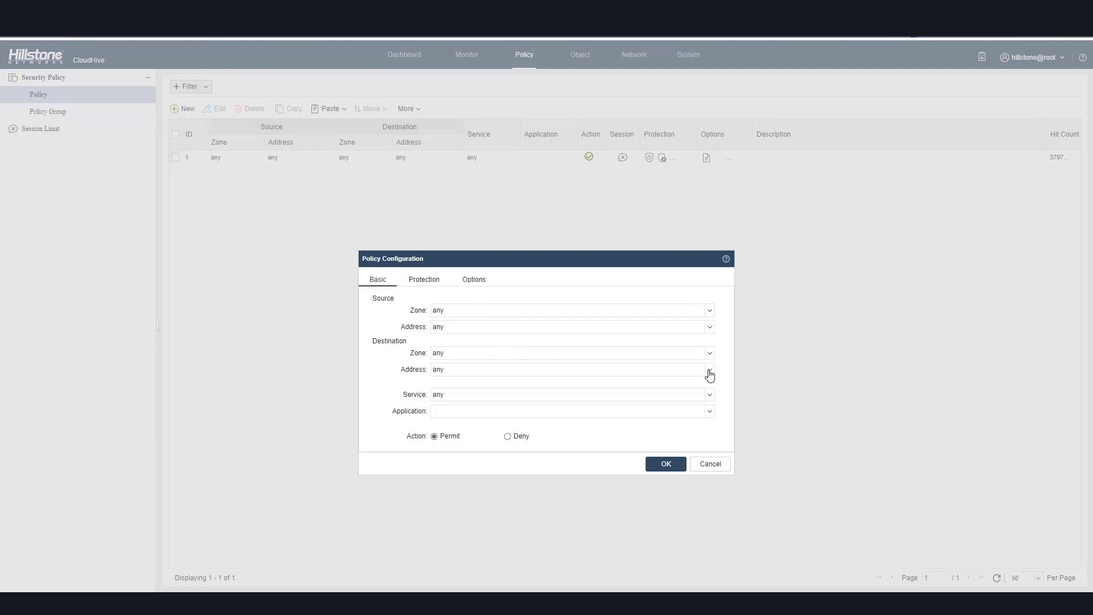
{"action": "left_click", "coordinate": [710, 371]}
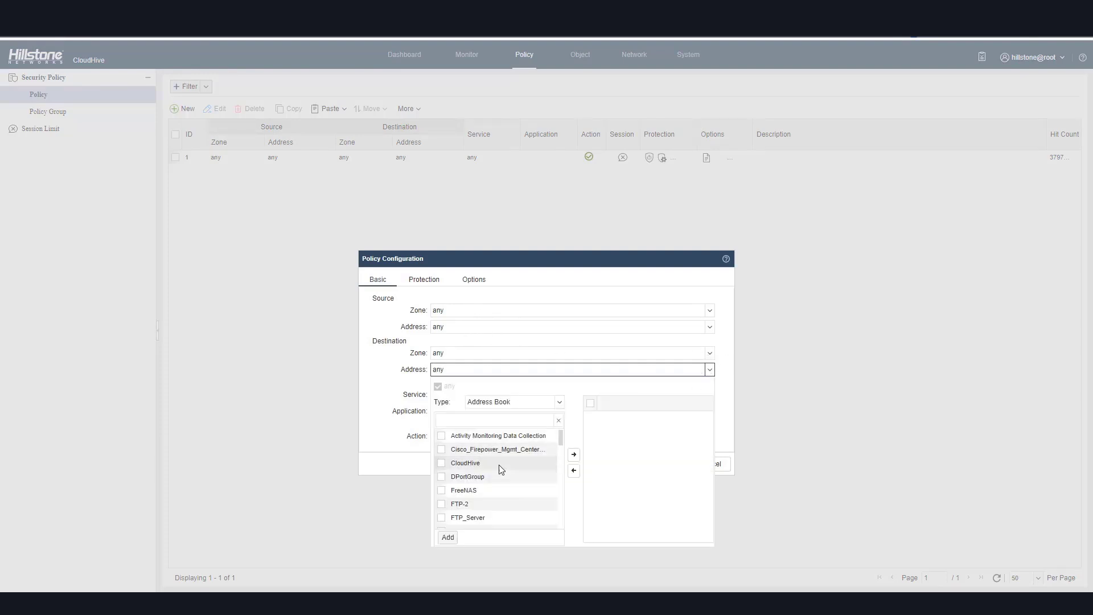
{"action": "scroll", "coordinate": [493, 470], "scroll_direction": "down", "scroll_amount": 2}
{"action": "left_click", "coordinate": [456, 474]}
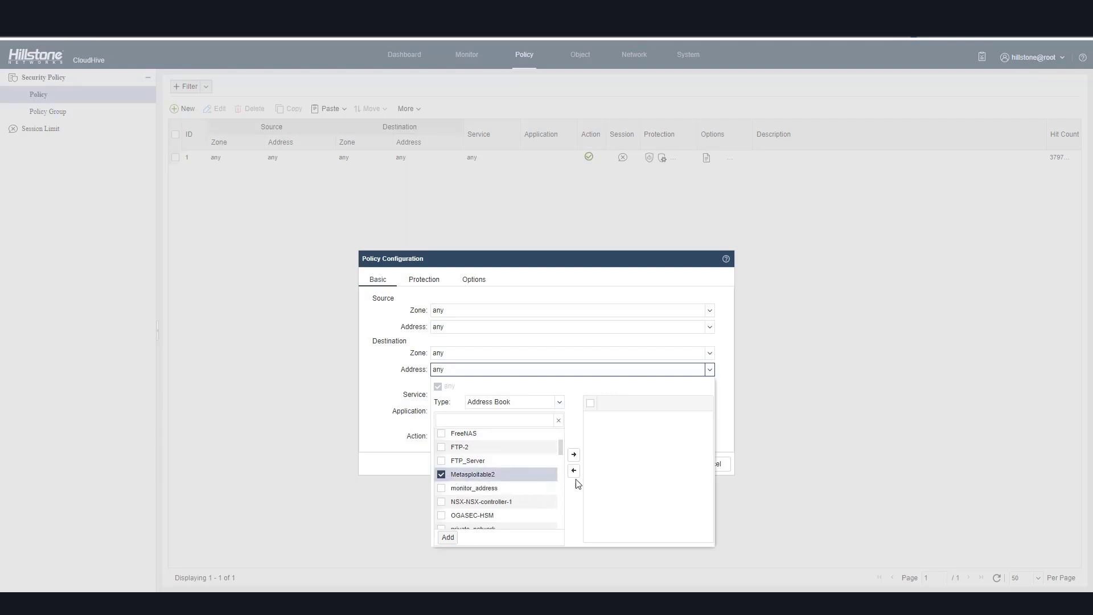
{"action": "left_click", "coordinate": [574, 455]}
{"action": "left_click", "coordinate": [381, 463]}
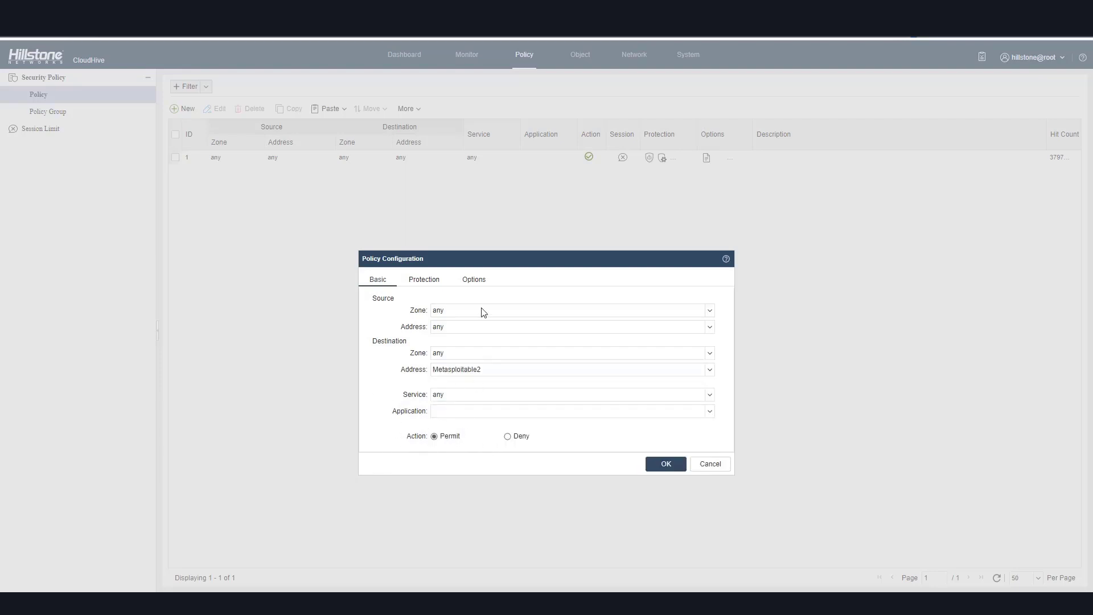
Enable Antivirus, IPS and URL Filter protection for the new policy.
{"action": "left_click", "coordinate": [426, 282]}
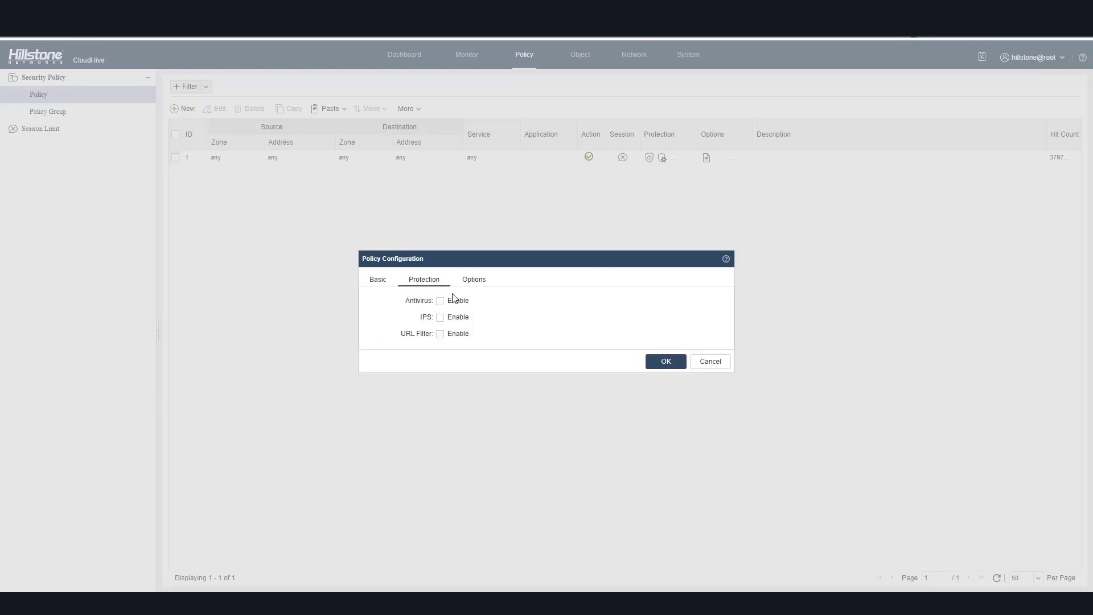
{"action": "left_click", "coordinate": [440, 301]}
{"action": "left_click", "coordinate": [440, 320]}
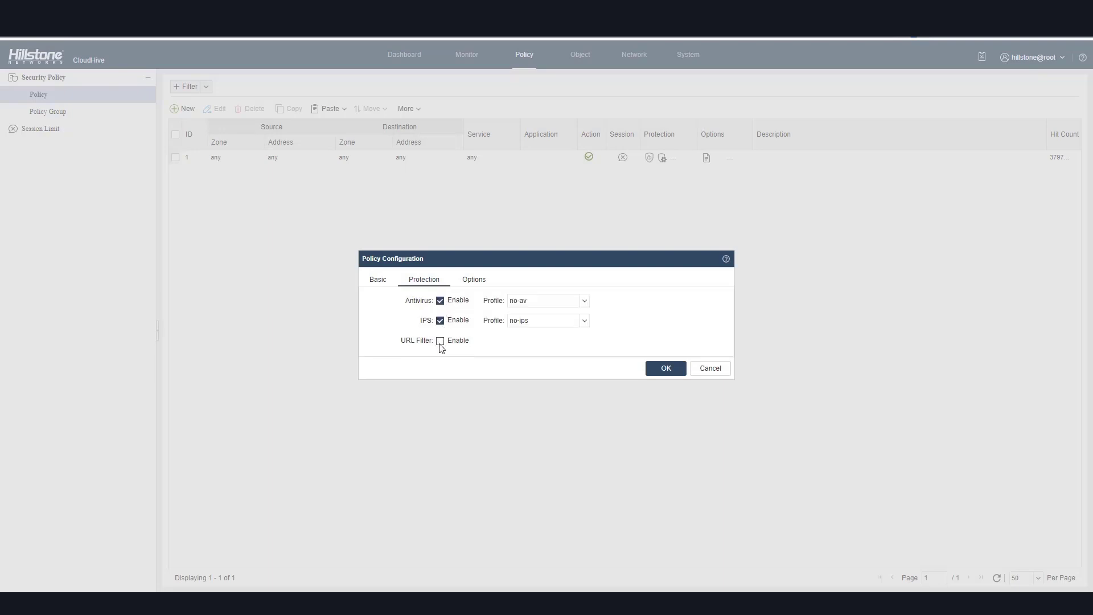
{"action": "left_click", "coordinate": [440, 340]}
Add an antivirus profile named block with SMTP set to Reset Connection and assign it to the policy.
{"action": "left_click", "coordinate": [584, 300]}
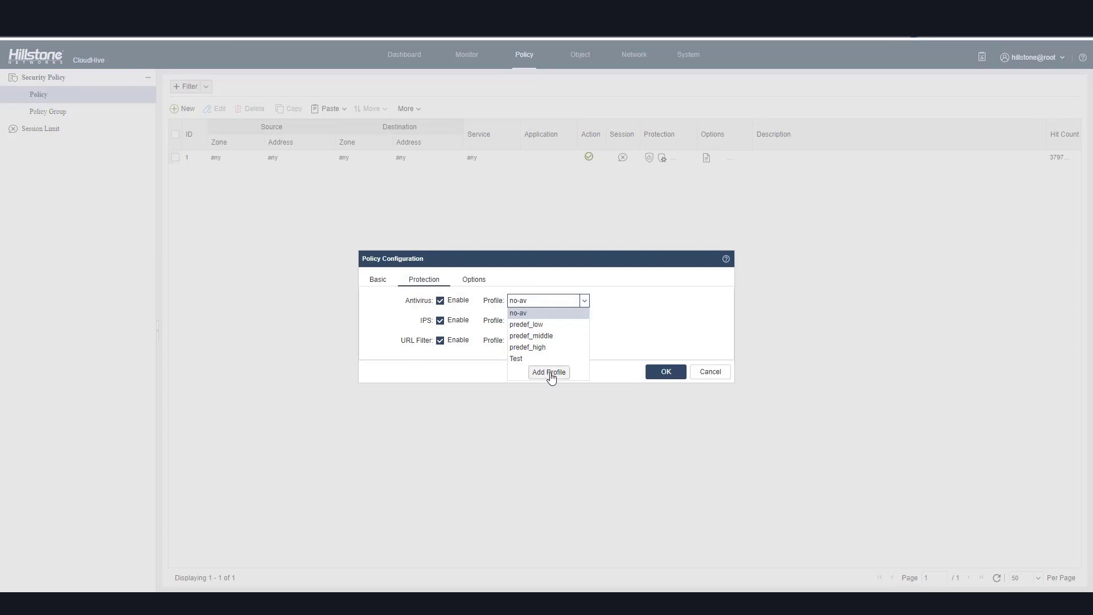
{"action": "left_click", "coordinate": [550, 372]}
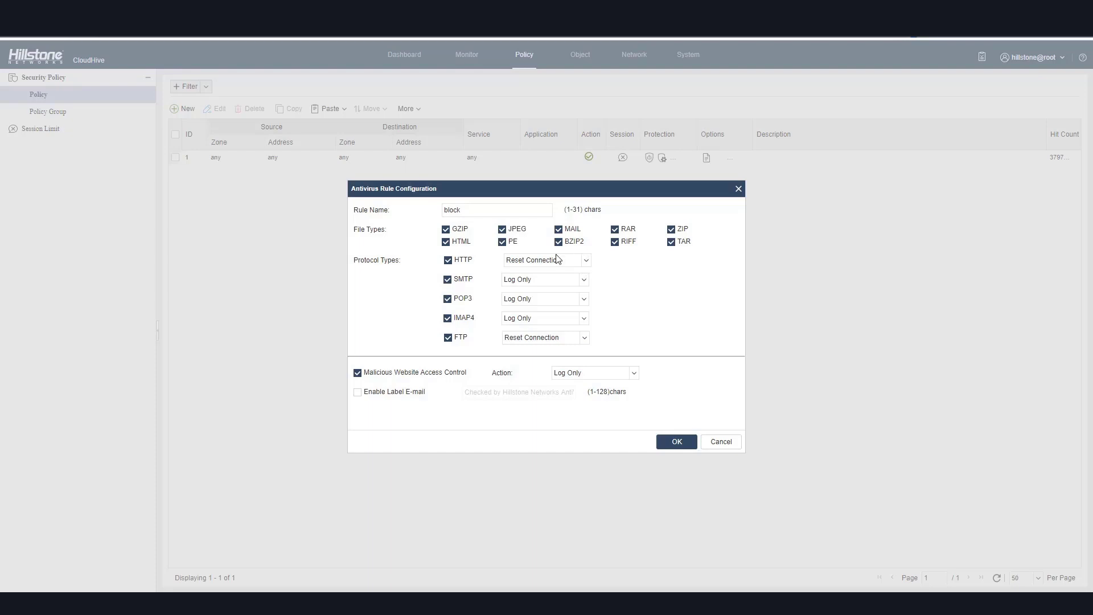
{"action": "left_click", "coordinate": [584, 280]}
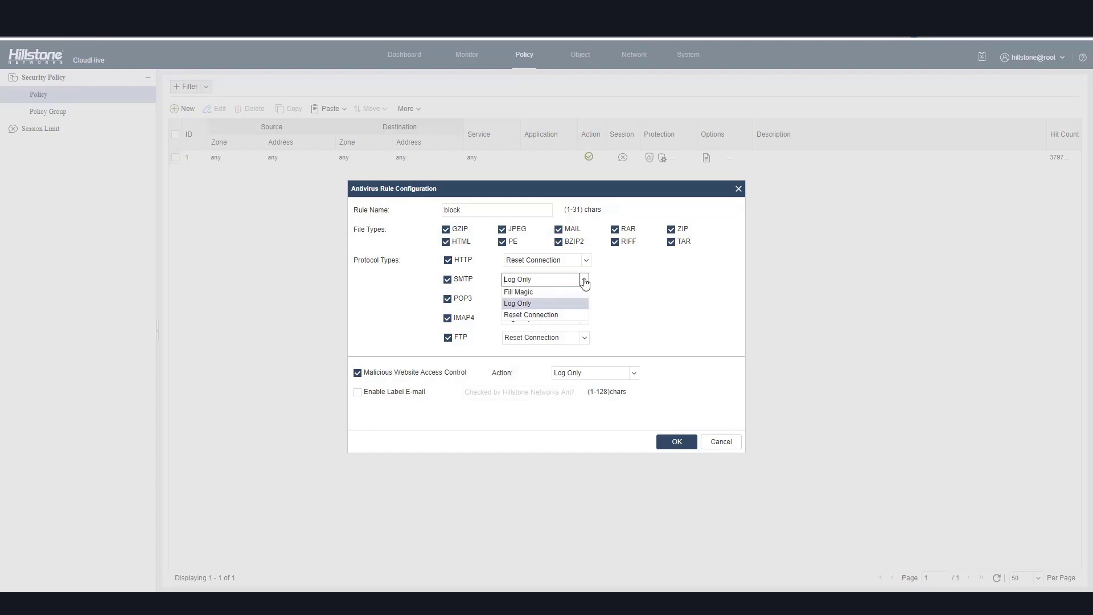
{"action": "left_click", "coordinate": [562, 315]}
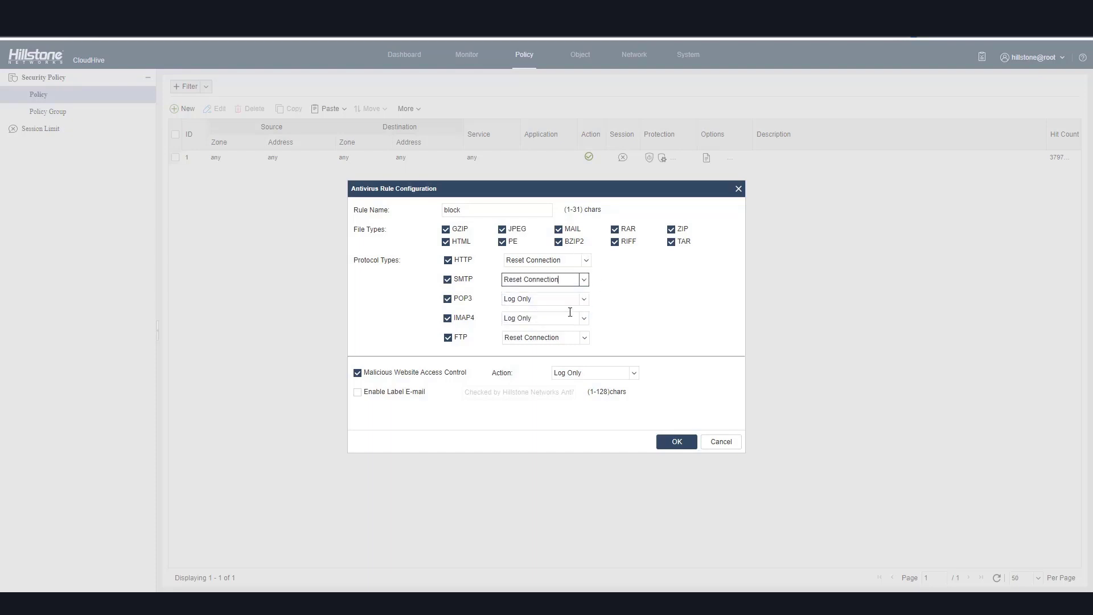
{"action": "left_click", "coordinate": [677, 443]}
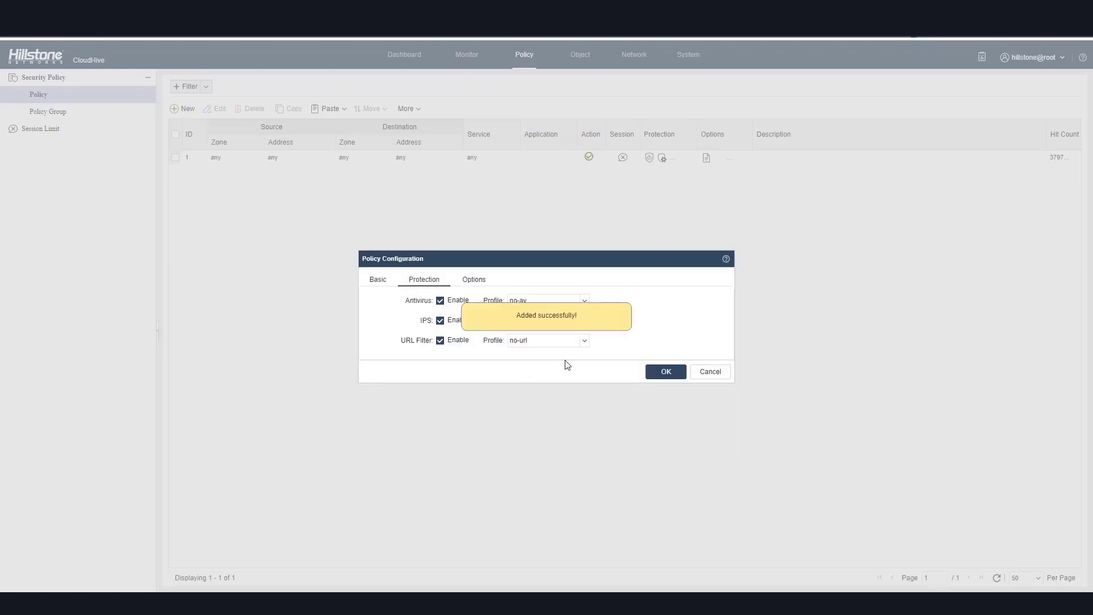
{"action": "left_click", "coordinate": [585, 302]}
{"action": "left_click", "coordinate": [520, 371]}
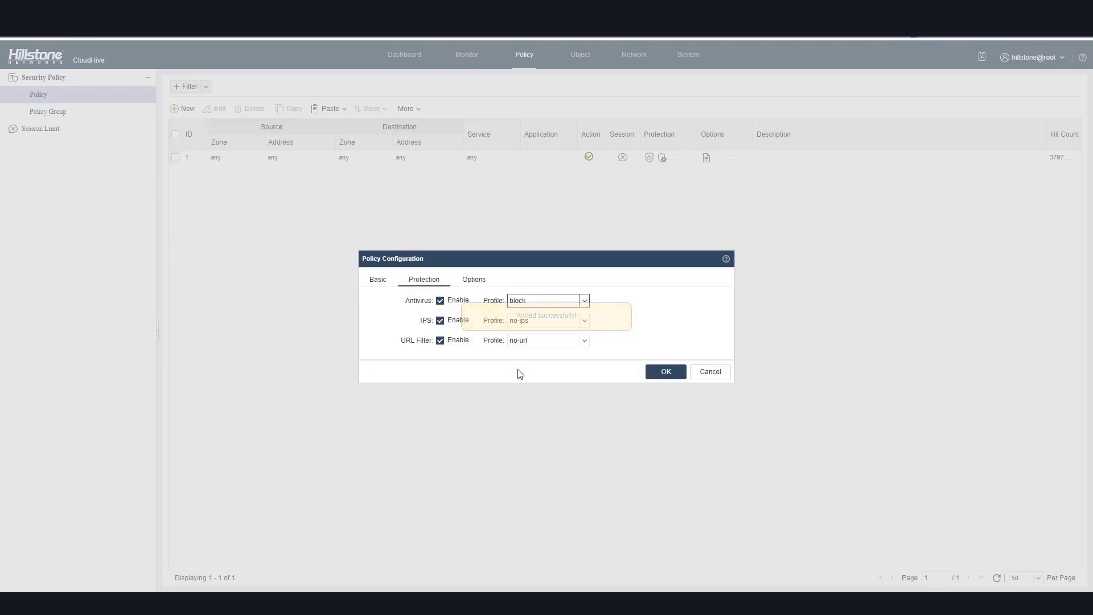
Create an IPS profile named block with a rule for HIGH, MEDIUM and LOW severities using Reset, and assign it.
{"action": "left_click", "coordinate": [585, 322]}
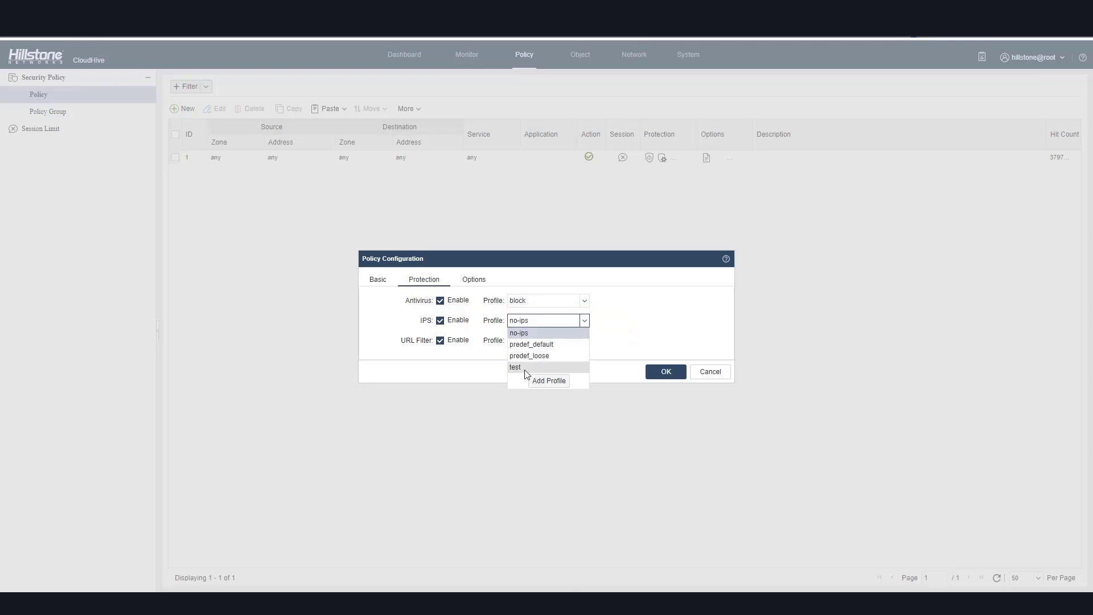
{"action": "left_click", "coordinate": [535, 379]}
{"action": "left_click", "coordinate": [364, 212]}
{"action": "type", "text": "b"}
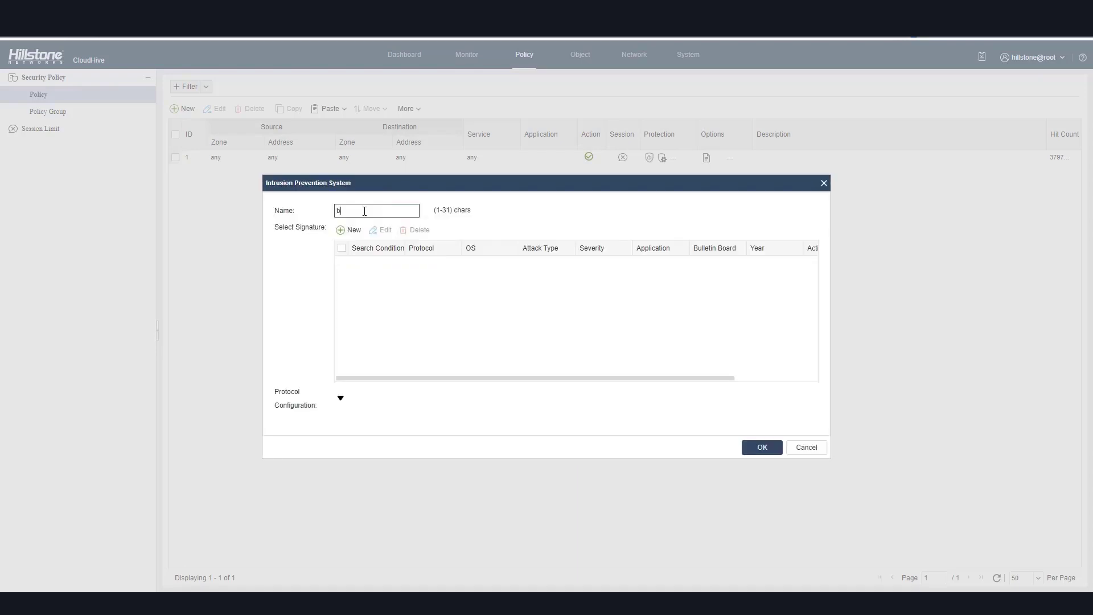
{"action": "type", "text": "lock"}
{"action": "left_click", "coordinate": [354, 233]}
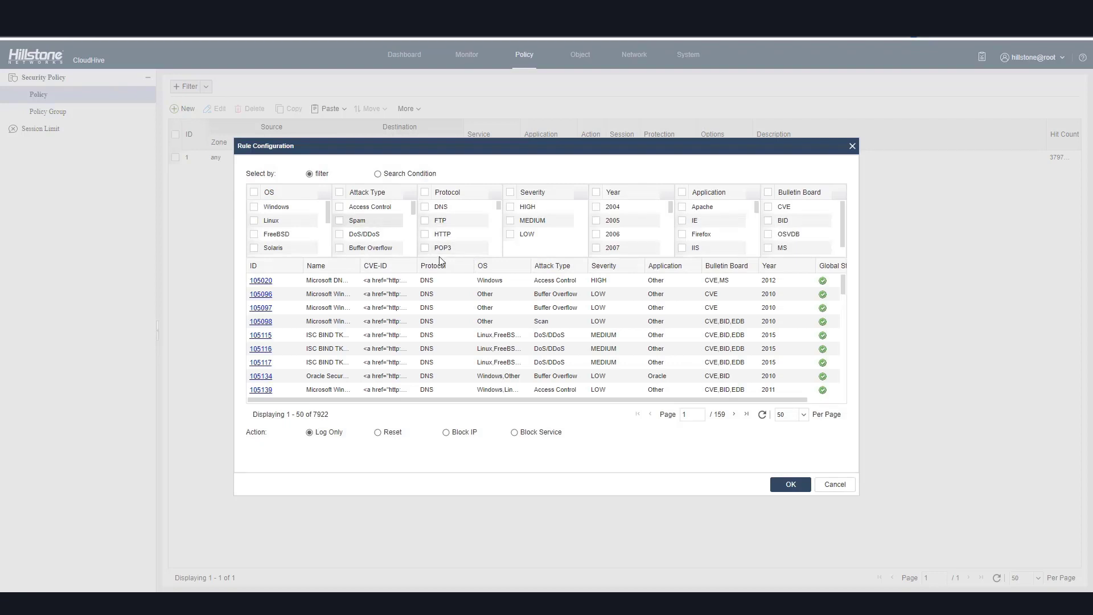
{"action": "left_click", "coordinate": [510, 192]}
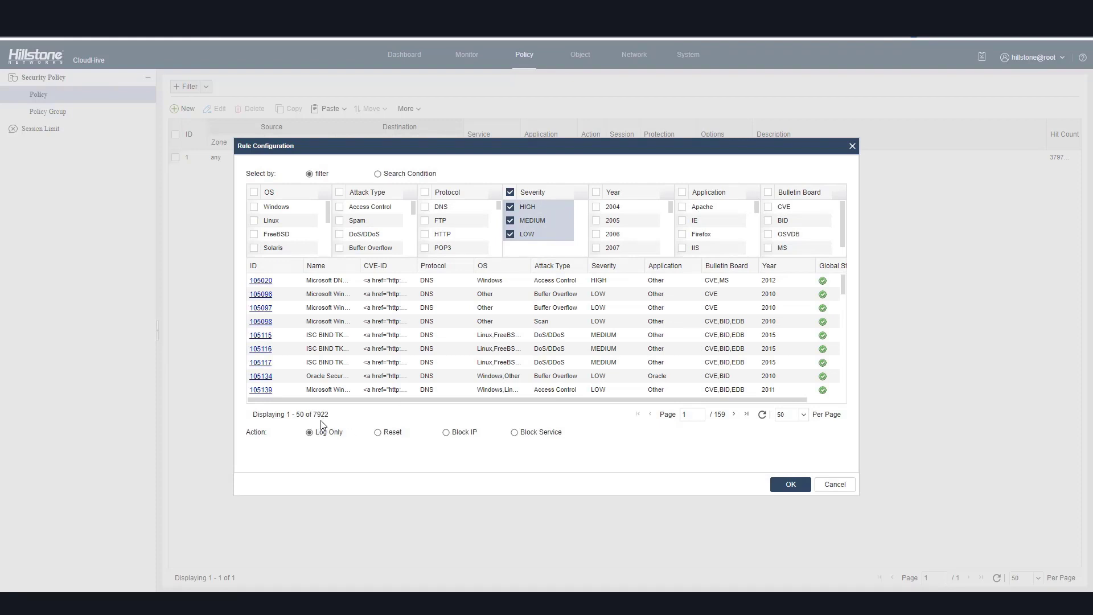
{"action": "left_click", "coordinate": [378, 432]}
{"action": "left_click", "coordinate": [789, 485]}
{"action": "left_click", "coordinate": [762, 447]}
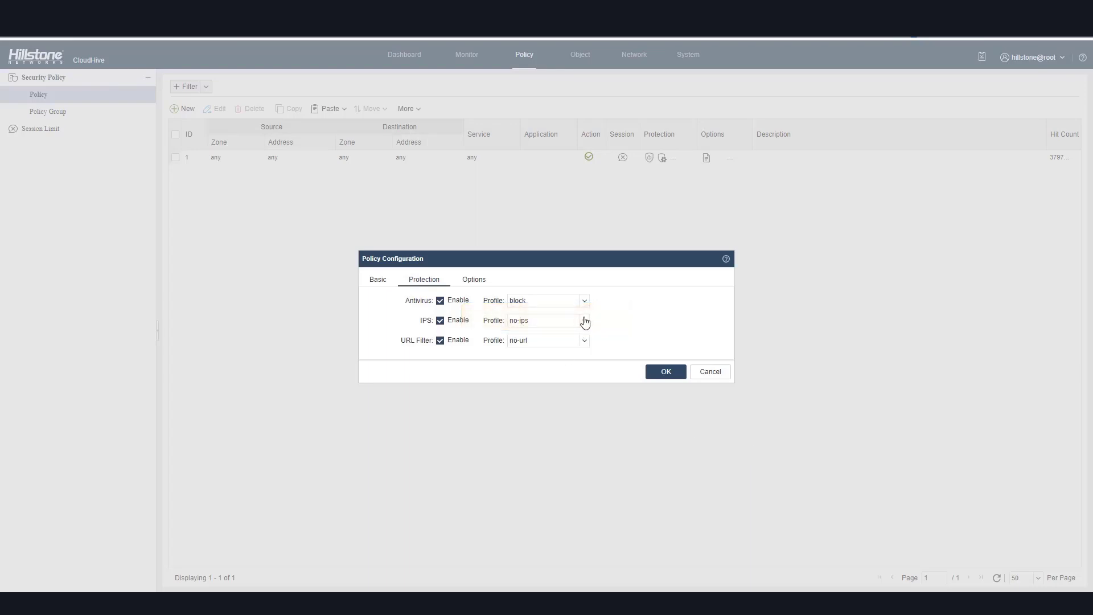
{"action": "left_click", "coordinate": [585, 321]}
{"action": "left_click", "coordinate": [521, 379]}
Create a URL filter profile named block with SSL inspection and all categories blocked, and assign it to the policy.
{"action": "left_click", "coordinate": [585, 341]}
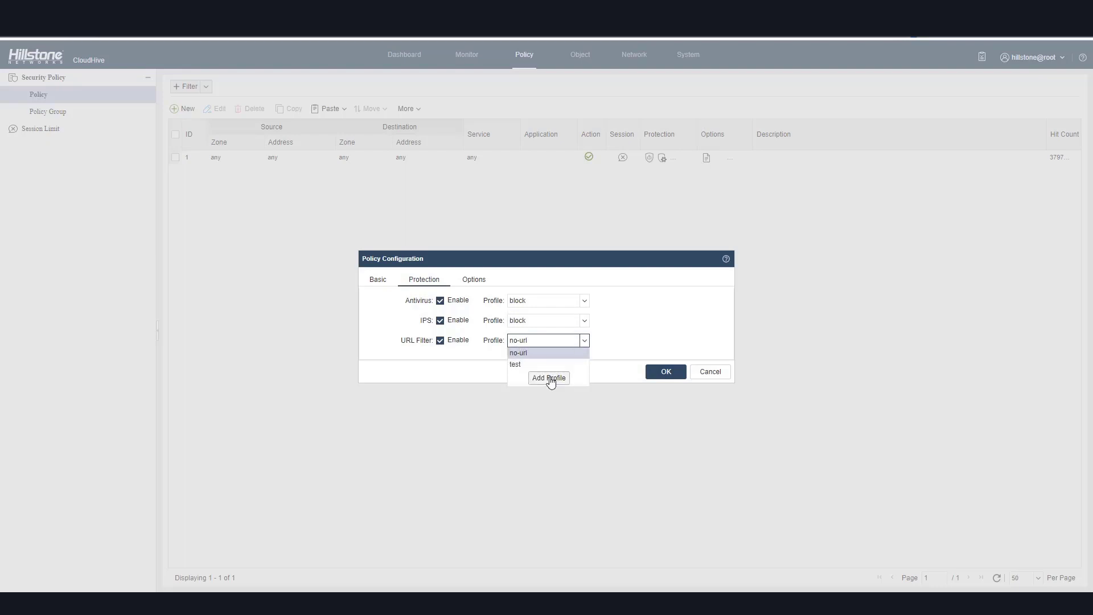
{"action": "left_click", "coordinate": [549, 378]}
{"action": "type", "text": "block"}
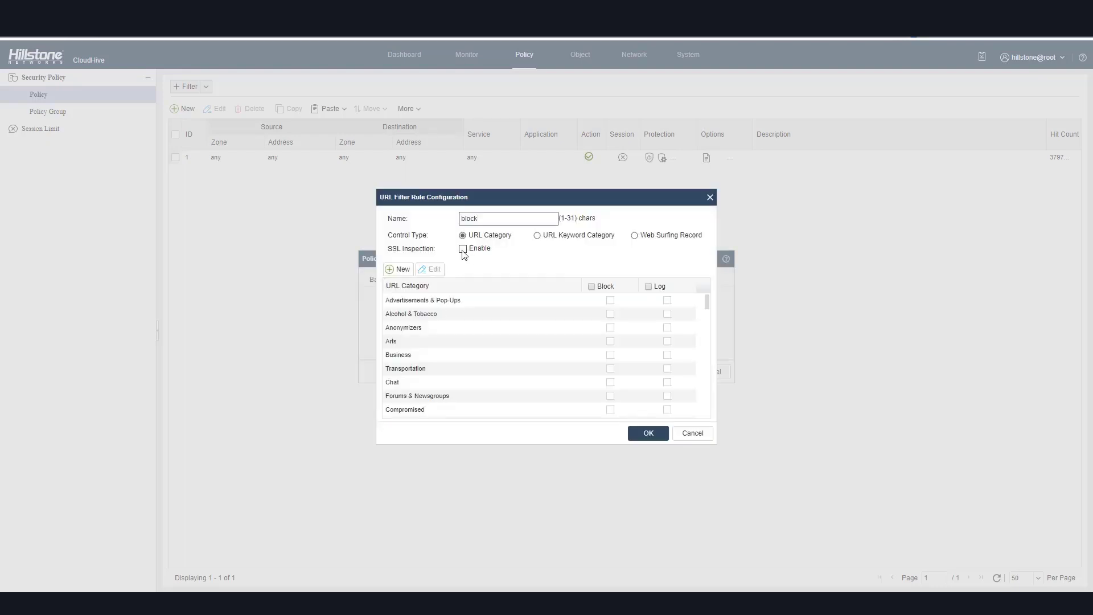
{"action": "left_click", "coordinate": [463, 249]}
{"action": "left_click", "coordinate": [591, 286]}
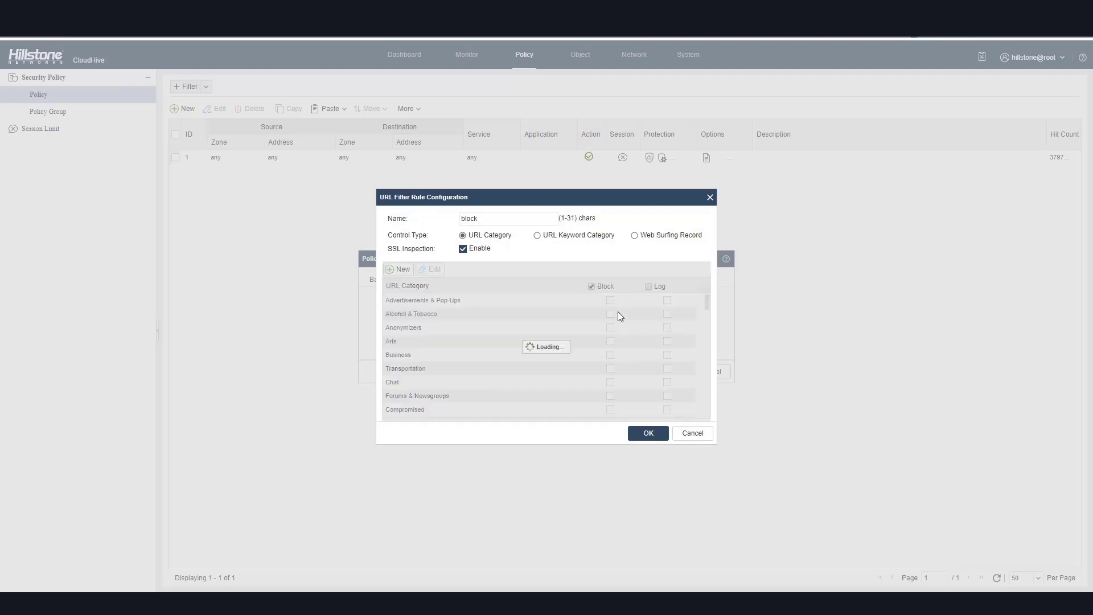
{"action": "left_click", "coordinate": [648, 434]}
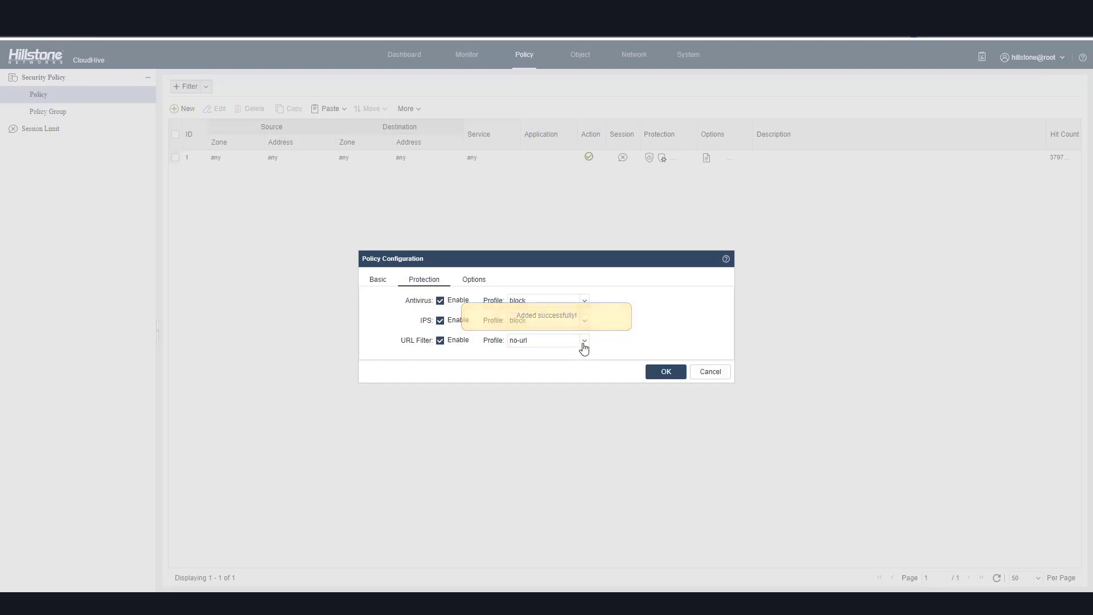
{"action": "left_click", "coordinate": [583, 342]}
{"action": "left_click", "coordinate": [520, 377]}
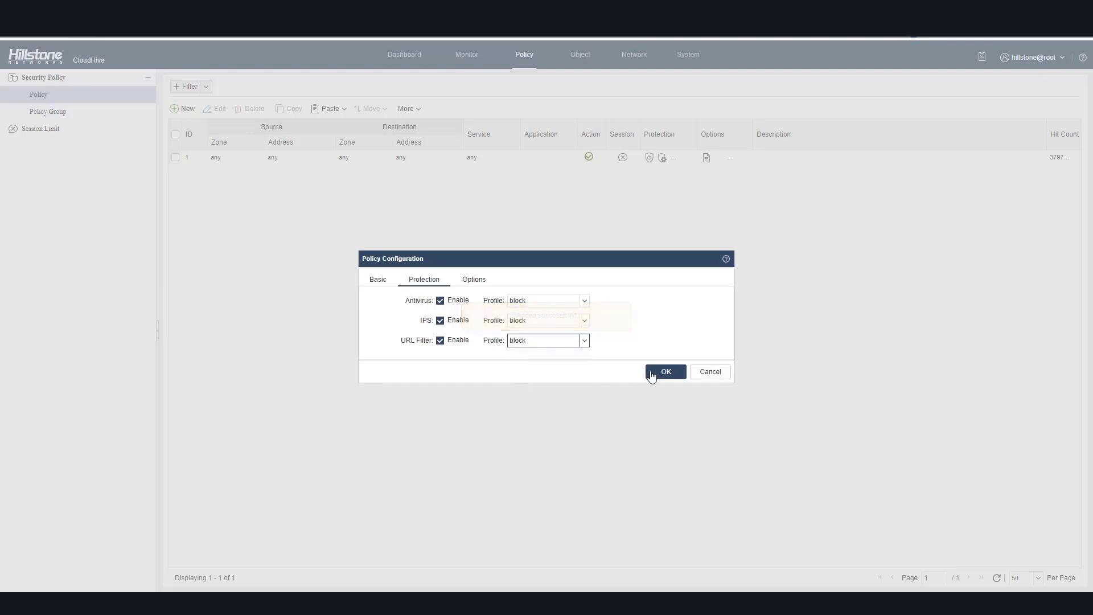
Save the new policy and move it to position 1, ahead of the existing policy.
{"action": "left_click", "coordinate": [655, 376]}
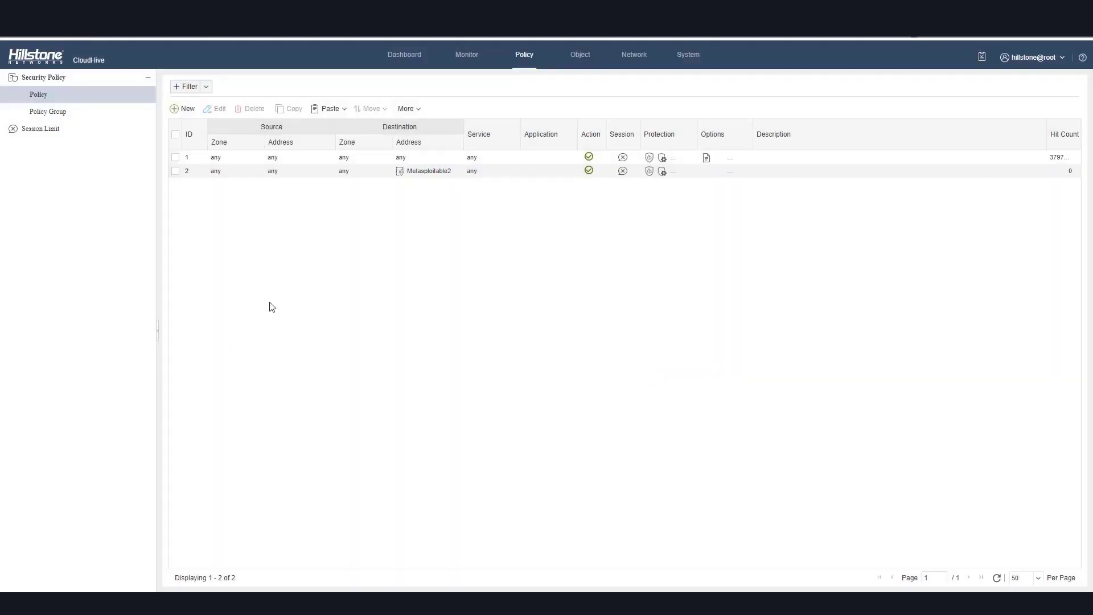
{"action": "left_click", "coordinate": [177, 172]}
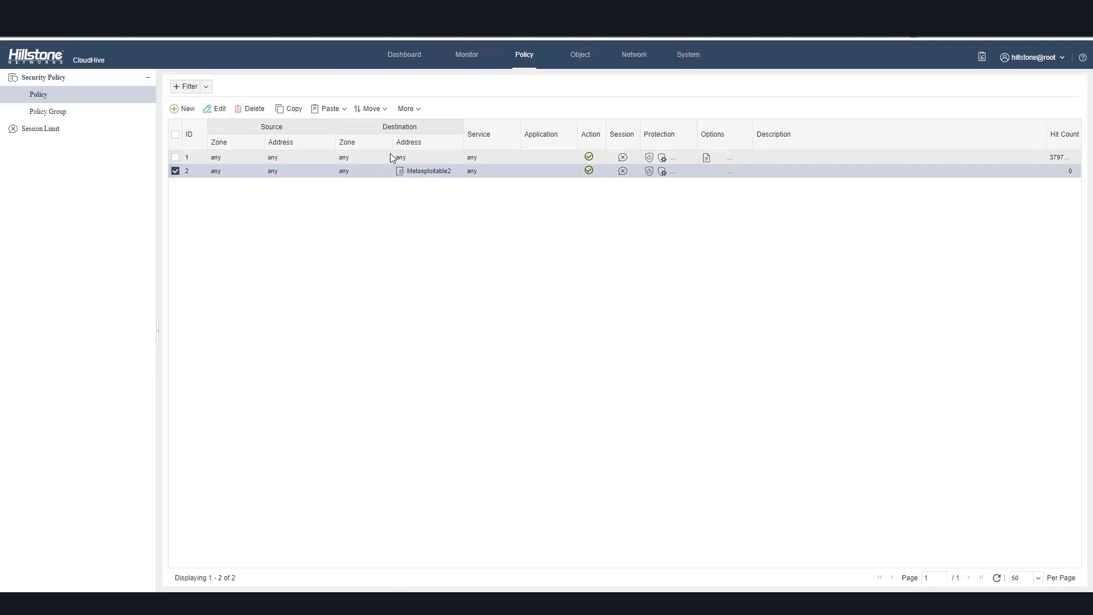
{"action": "left_click", "coordinate": [371, 108]}
{"action": "left_click", "coordinate": [400, 124]}
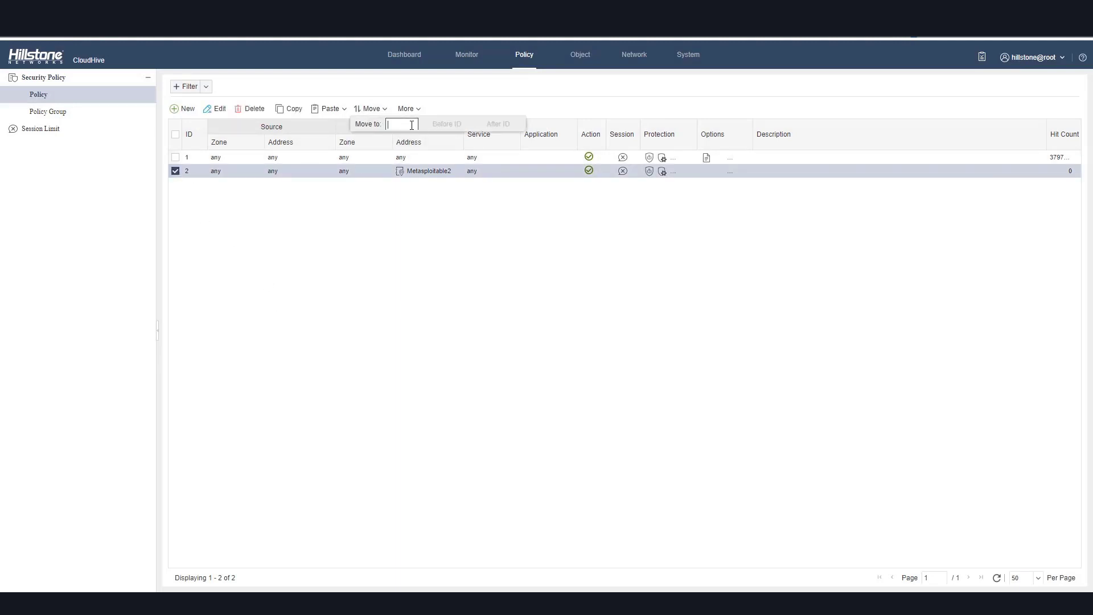
{"action": "type", "text": "1"}
{"action": "left_click", "coordinate": [447, 124]}
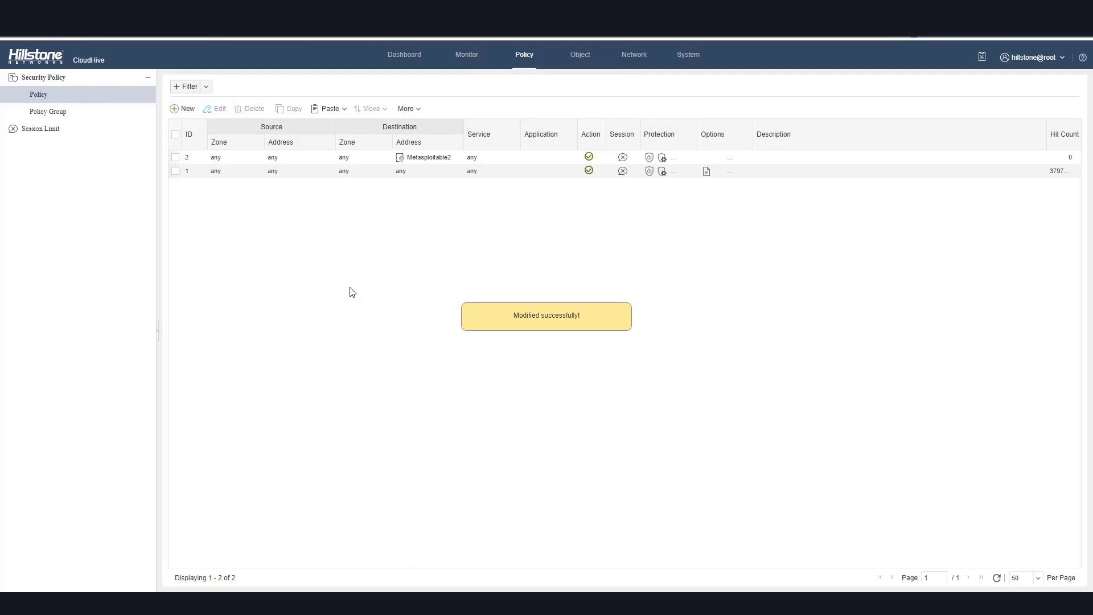
Switch to RidgeBot and restart the Beta_Frist scan task.
{"action": "mouse_move", "coordinate": [404, 604]}
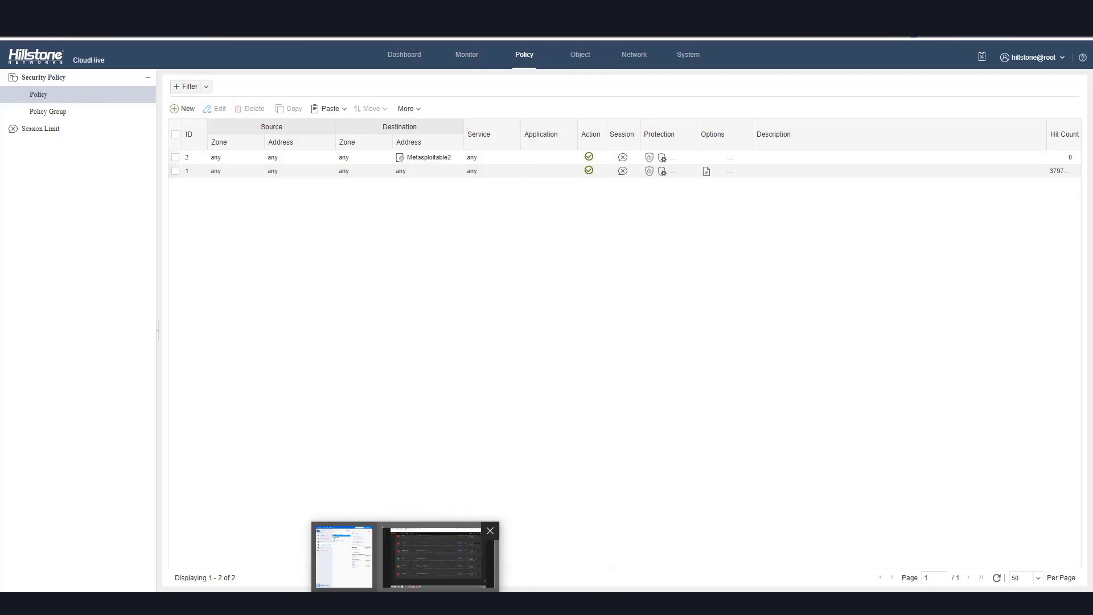
{"action": "left_click", "coordinate": [445, 561]}
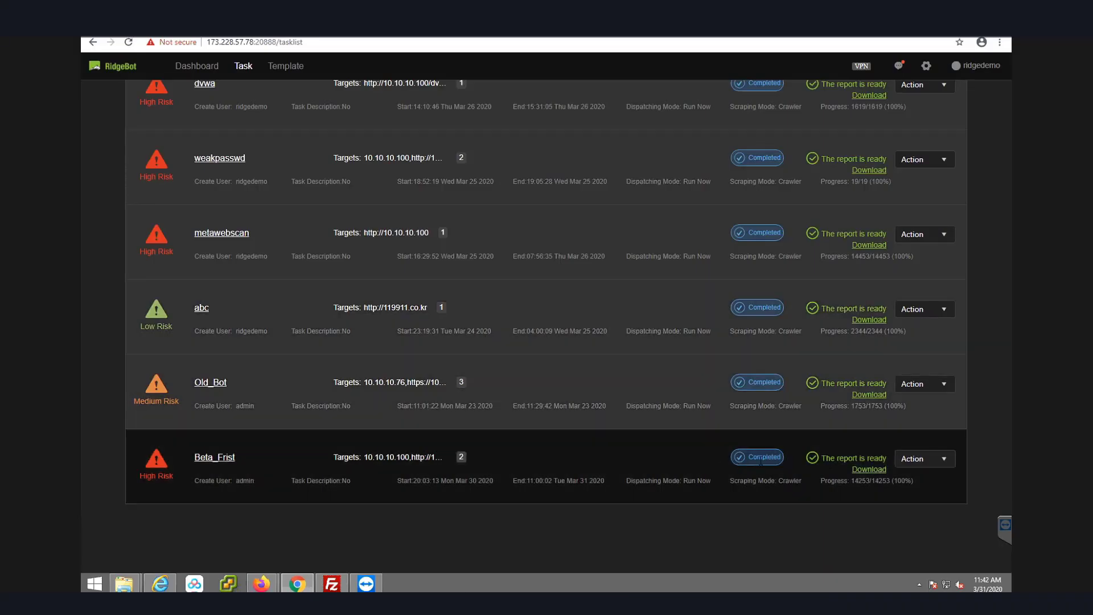
{"action": "left_click", "coordinate": [916, 461]}
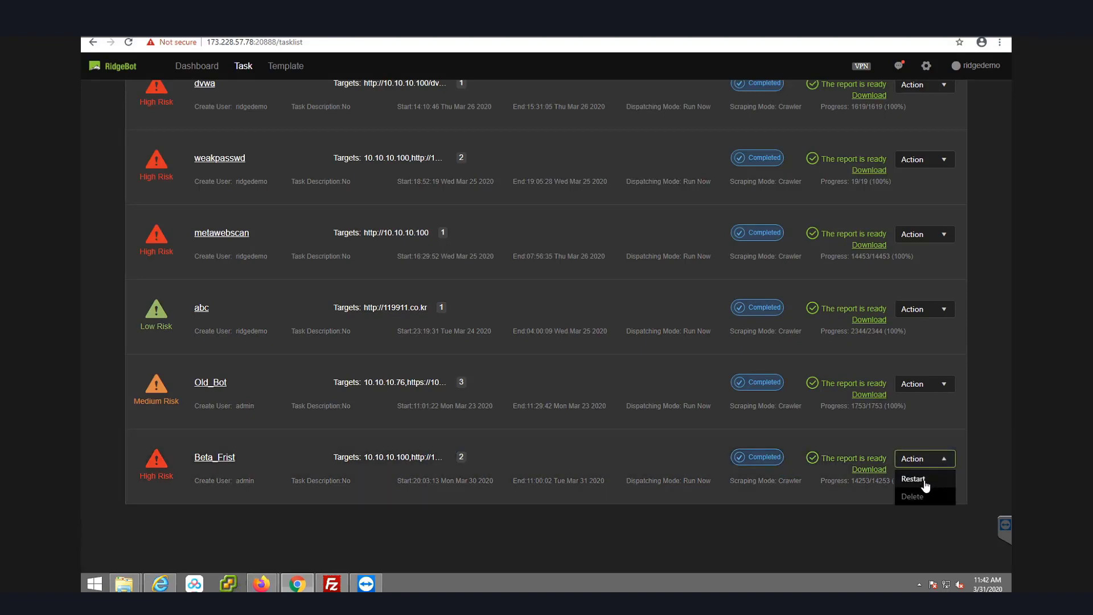
{"action": "left_click", "coordinate": [914, 479]}
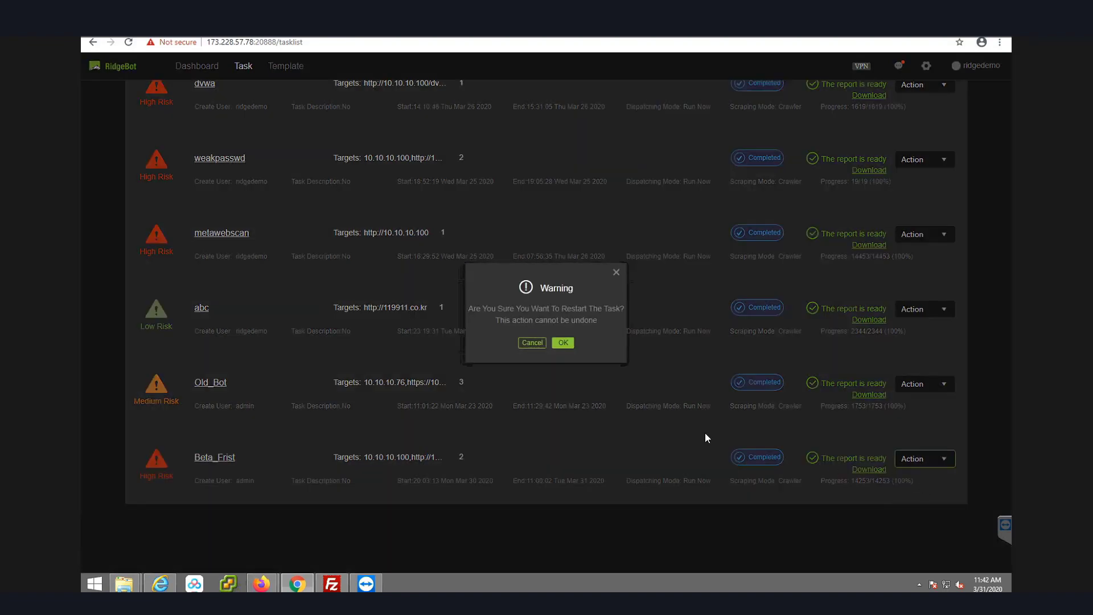
{"action": "left_click", "coordinate": [566, 344]}
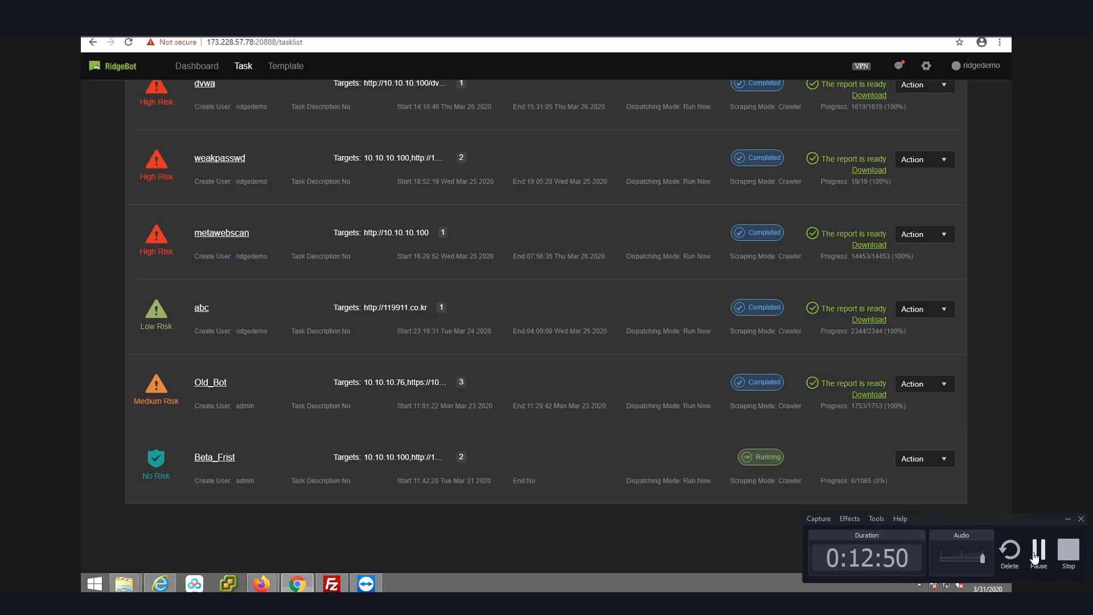
Refresh the CloudHive policy list to check the new policy's hit count.
{"action": "left_click", "coordinate": [1038, 551]}
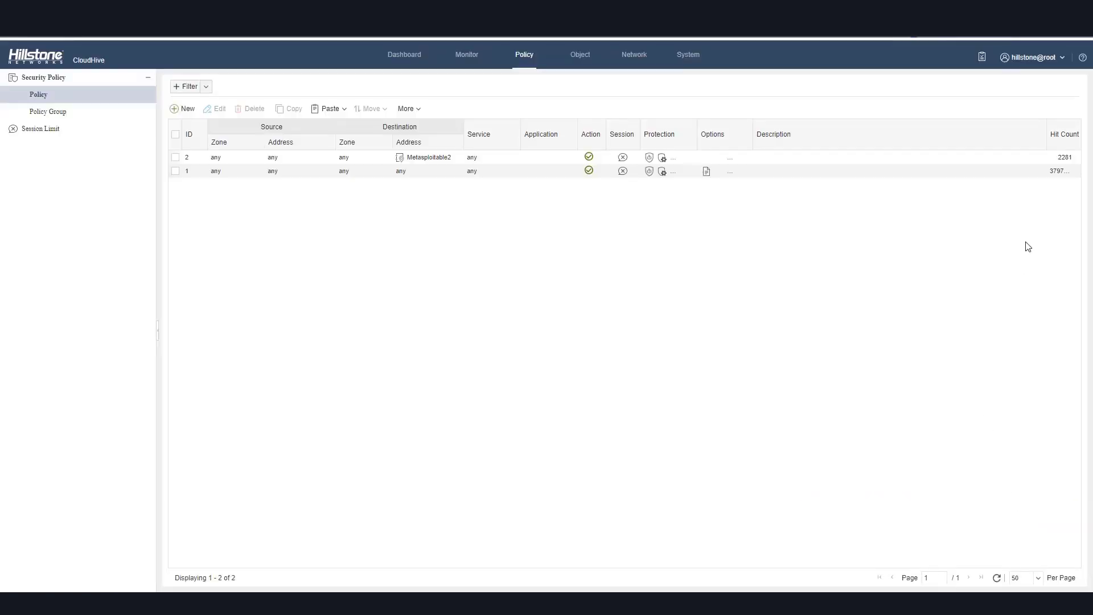
{"action": "left_click", "coordinate": [998, 578]}
{"action": "left_click", "coordinate": [997, 578]}
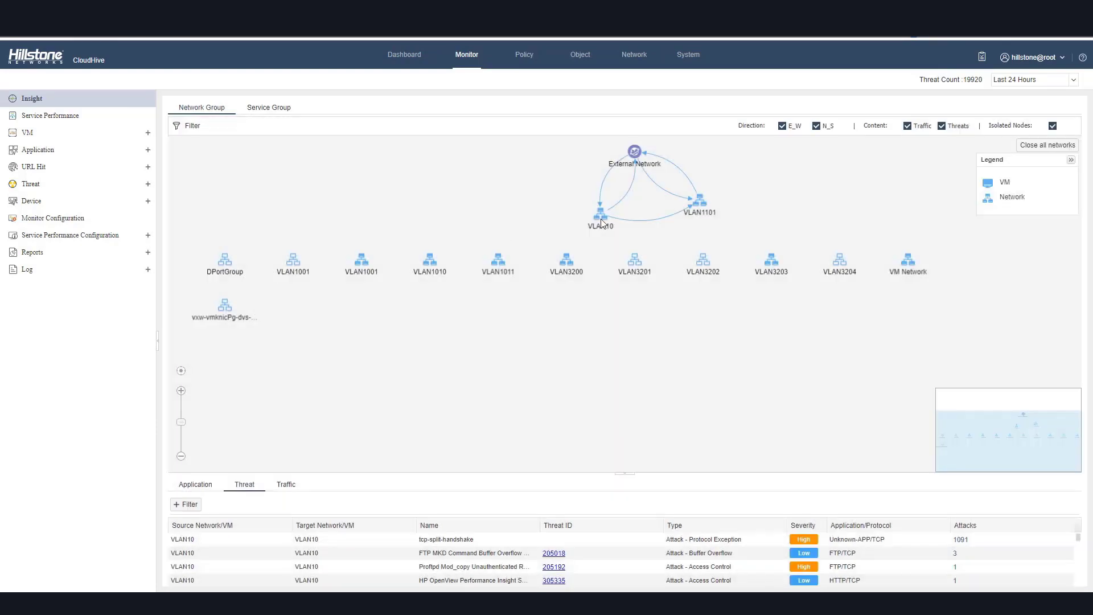
Expand VLAN10 in the Insight topology, then open the threat log from a web attack entry and browse it.
{"action": "double_click", "coordinate": [601, 219]}
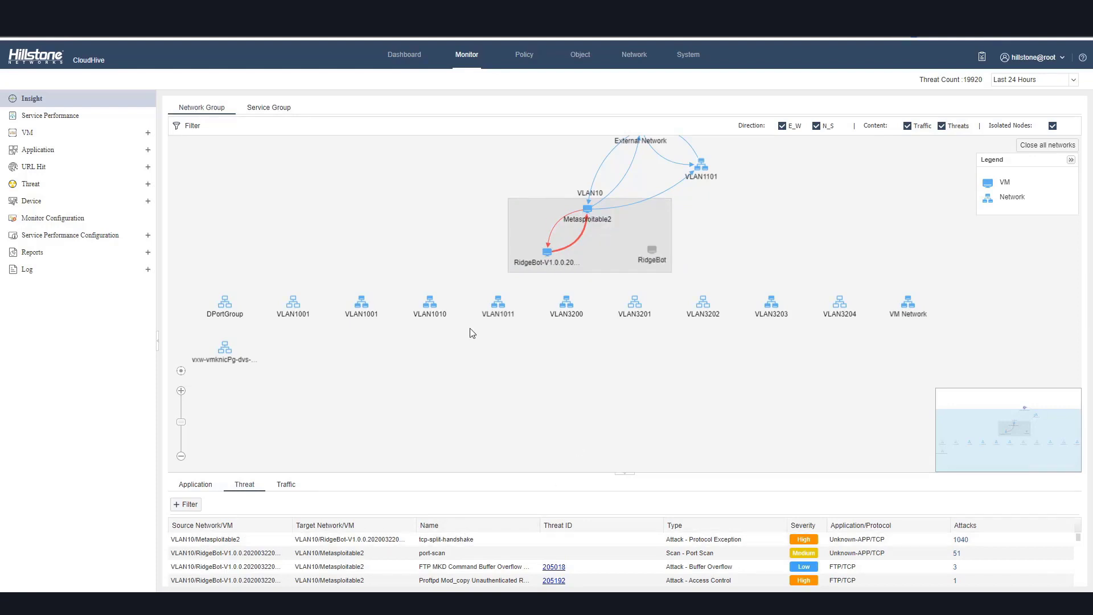
{"action": "scroll", "coordinate": [332, 552], "scroll_direction": "down", "scroll_amount": 5}
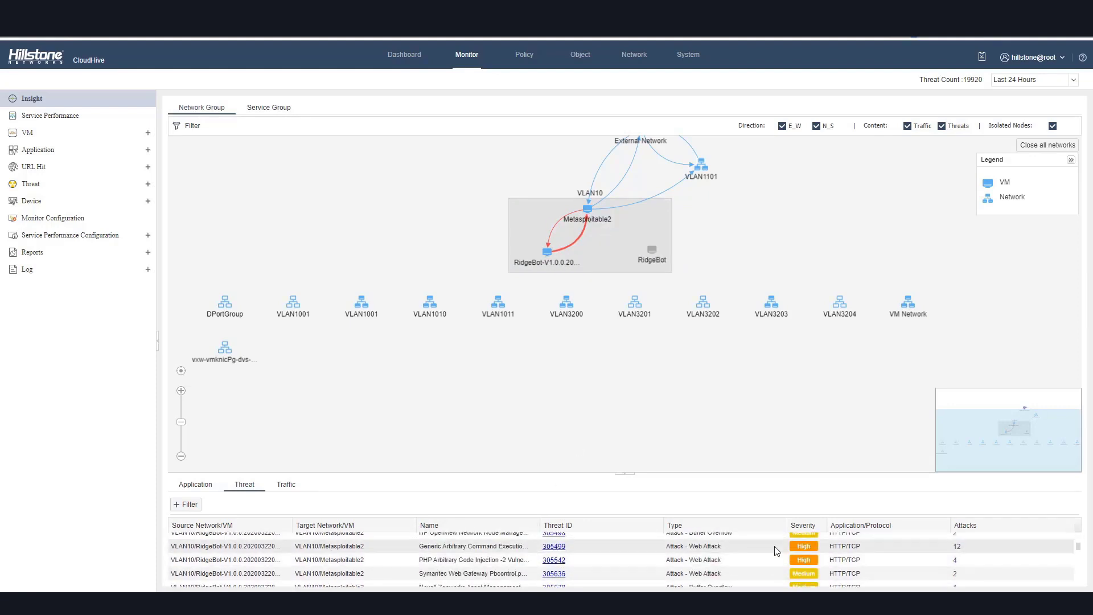
{"action": "left_click", "coordinate": [958, 548]}
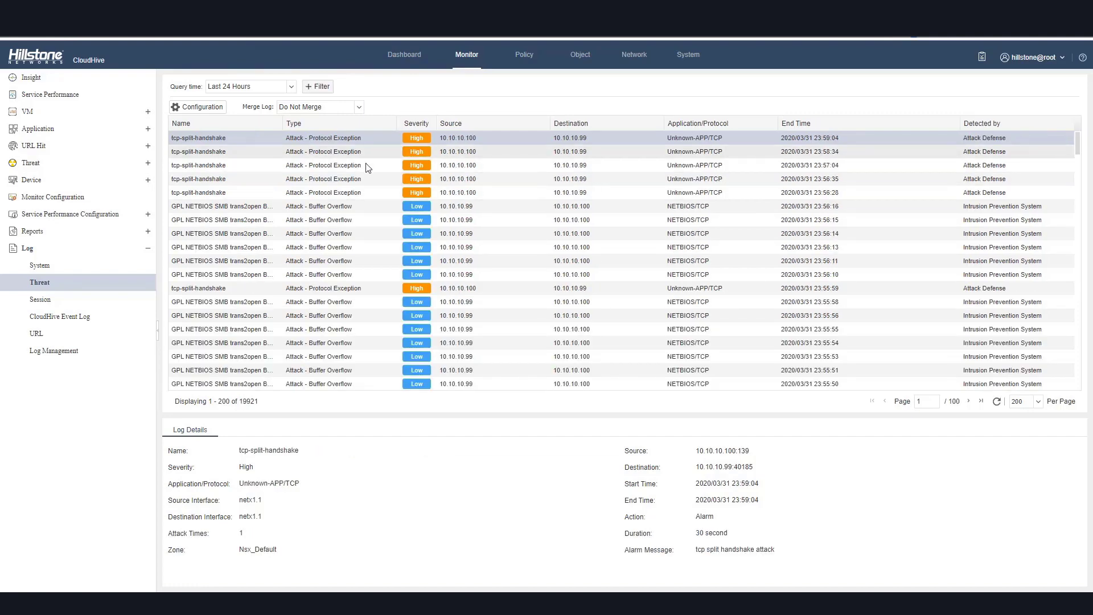
{"action": "scroll", "coordinate": [330, 197], "scroll_direction": "down", "scroll_amount": 5}
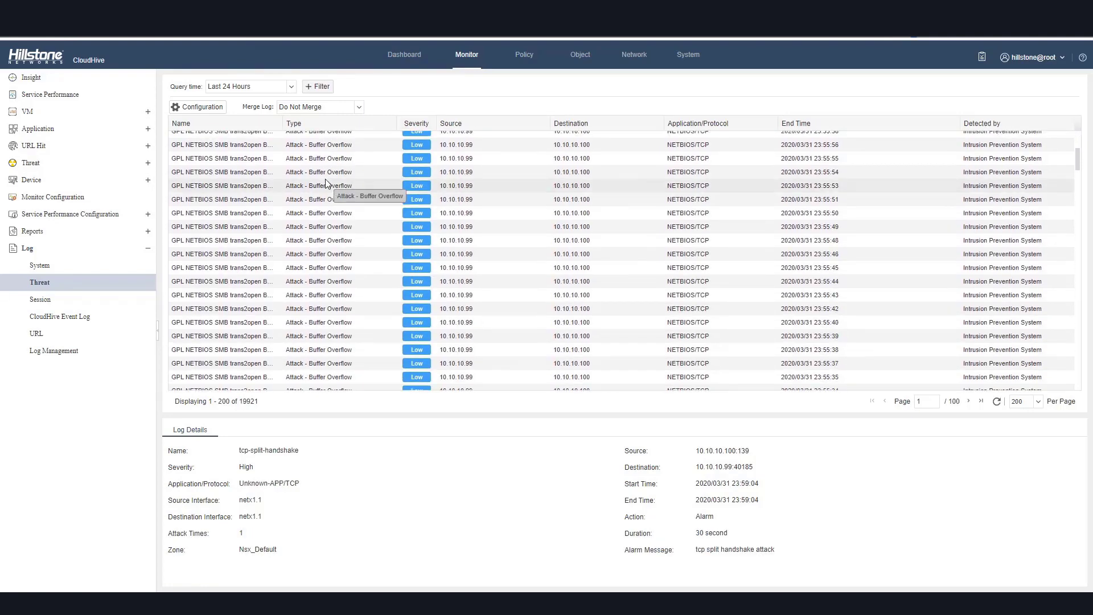